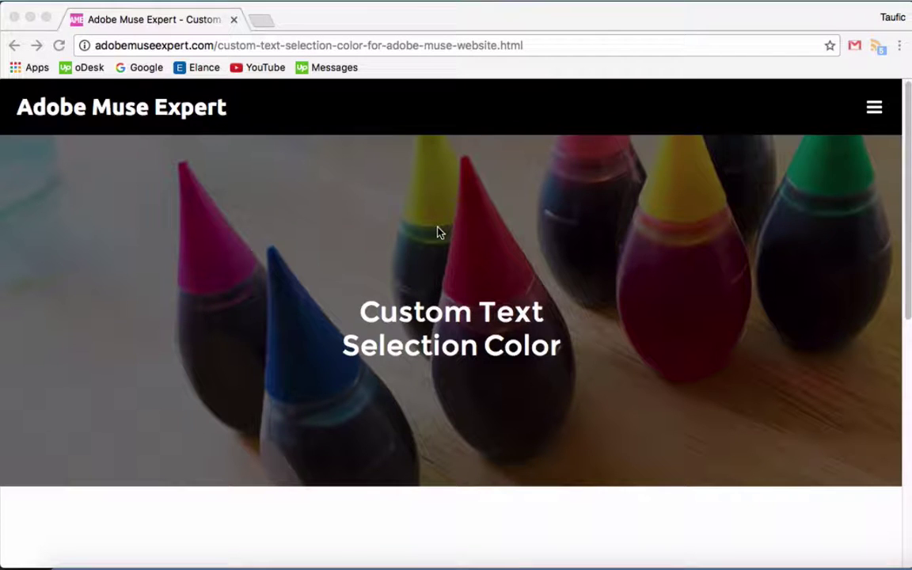
- Switch to Adobe Muse, showing the Home page with its heading and bacon ipsum text
{"action": "left_click", "coordinate": [740, 560]}
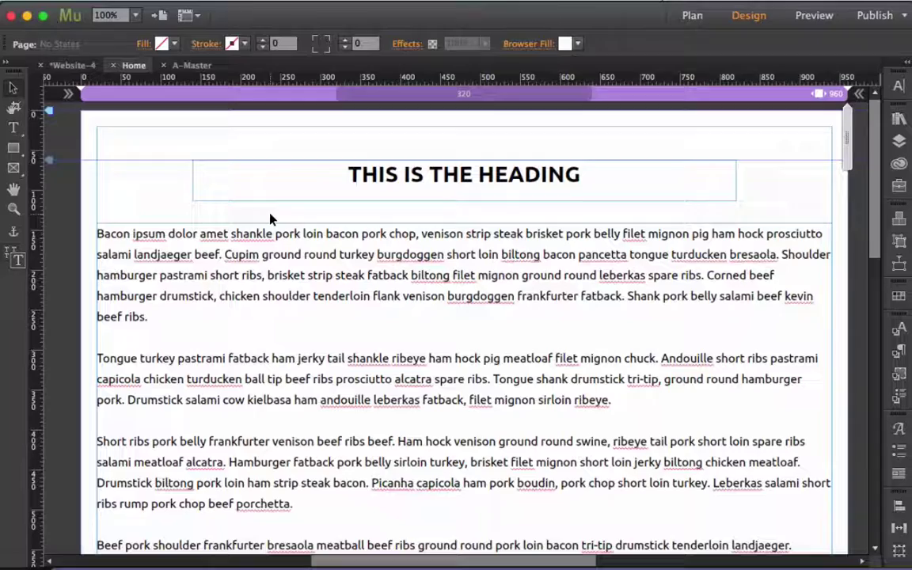
- Preview the site in Chrome and drag-select the first paragraph to check its plain blue highlight
{"action": "key", "text": "shift+super+e"}
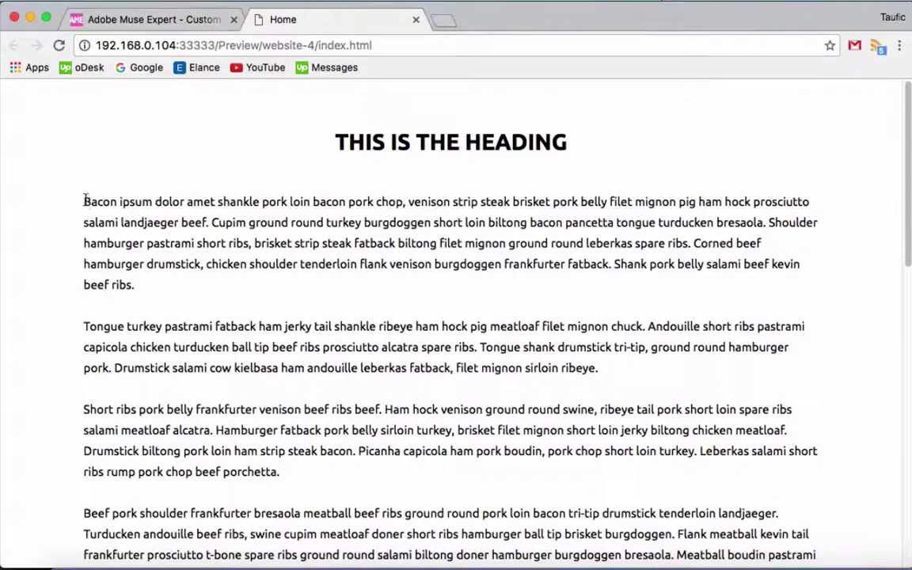
{"action": "left_click_drag", "start_coordinate": [84, 201], "coordinate": [339, 554]}
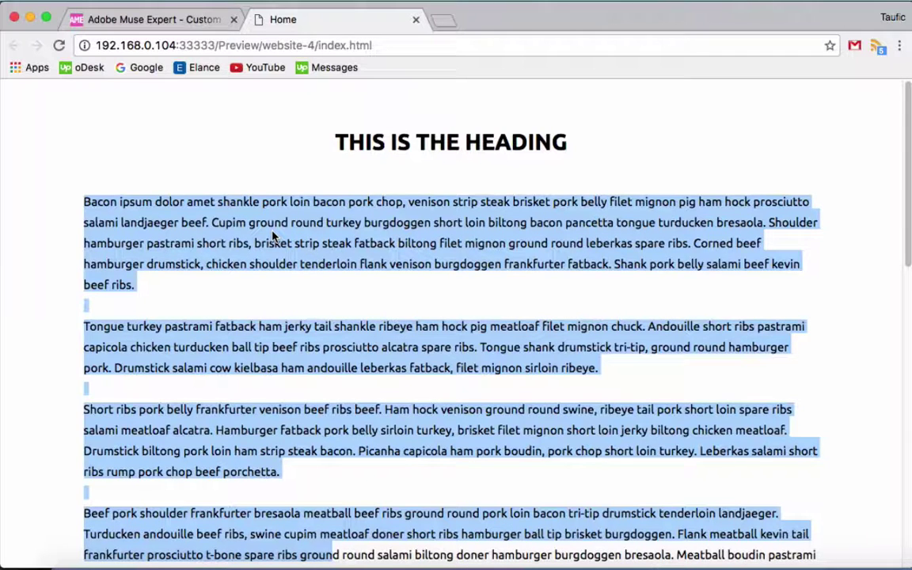
{"action": "left_click", "coordinate": [258, 218]}
{"action": "left_click_drag", "start_coordinate": [156, 203], "coordinate": [308, 264]}
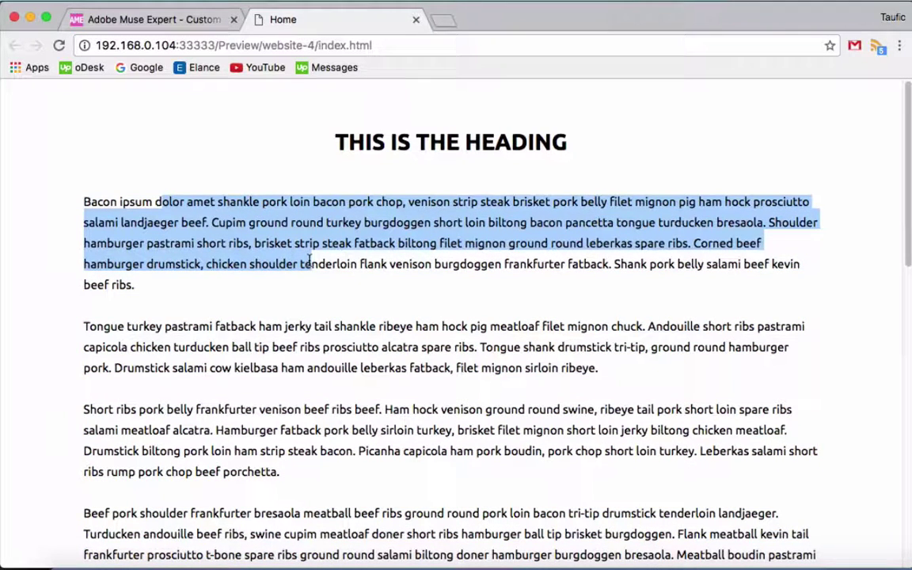
{"action": "left_click", "coordinate": [138, 225]}
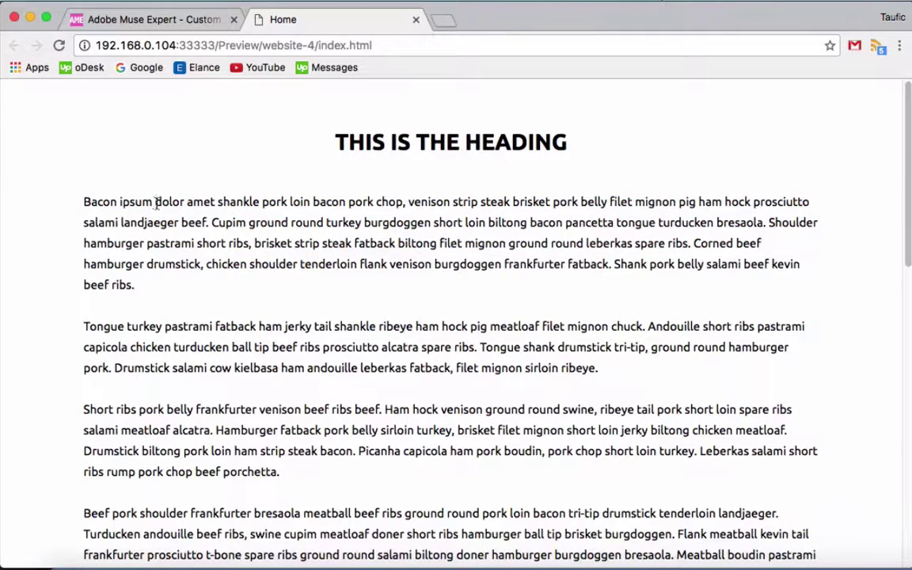
{"action": "left_click_drag", "start_coordinate": [156, 203], "coordinate": [138, 290]}
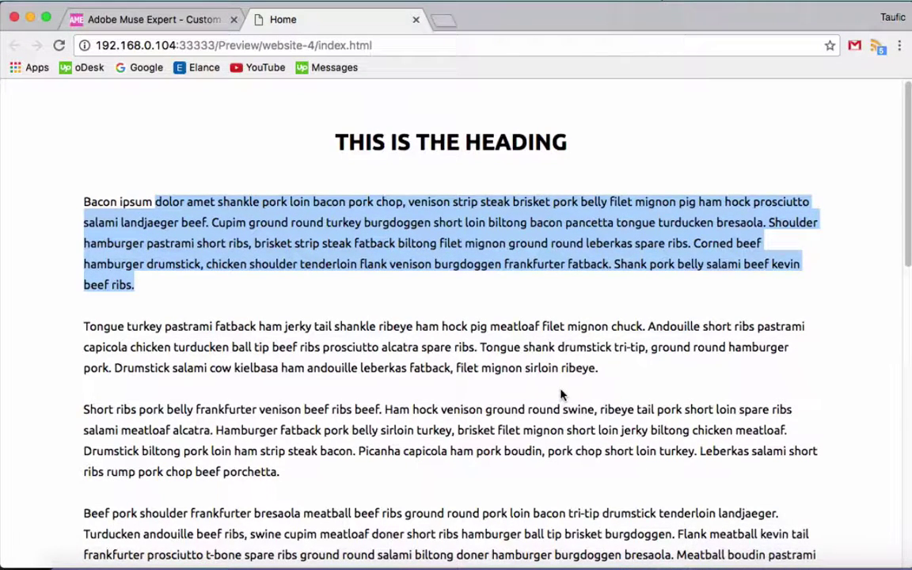
{"action": "left_click", "coordinate": [186, 197]}
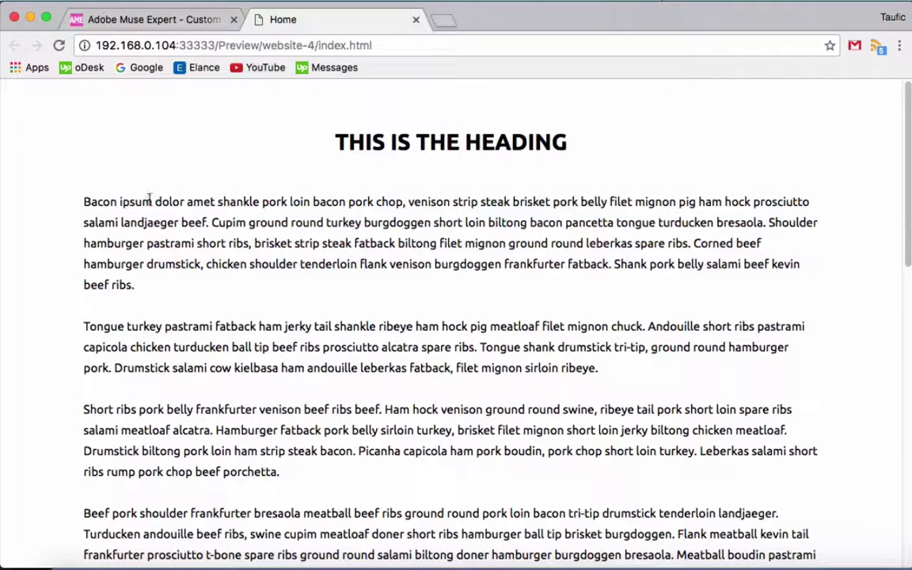
{"action": "left_click_drag", "start_coordinate": [154, 201], "coordinate": [163, 285]}
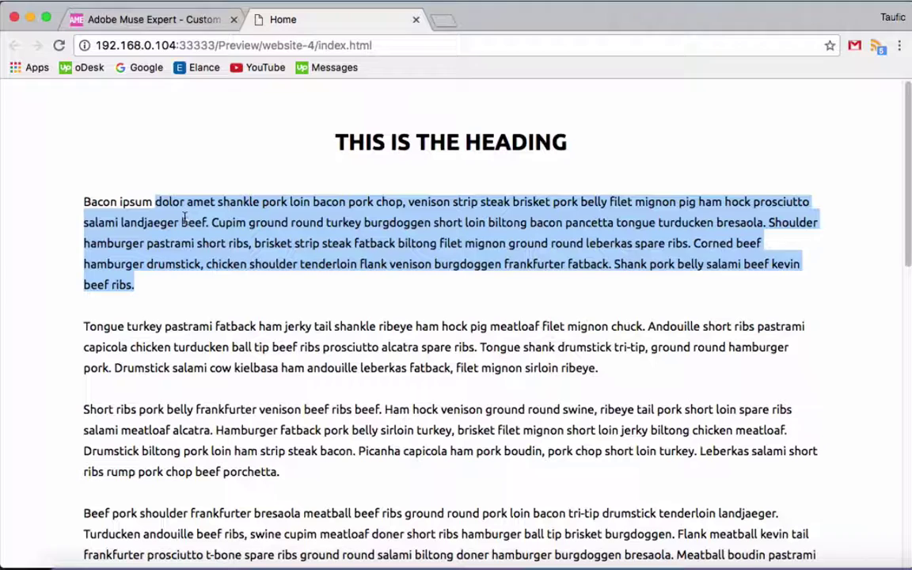
- Return to the Adobe Muse Expert widget demo page and scroll through it
{"action": "left_click", "coordinate": [166, 20]}
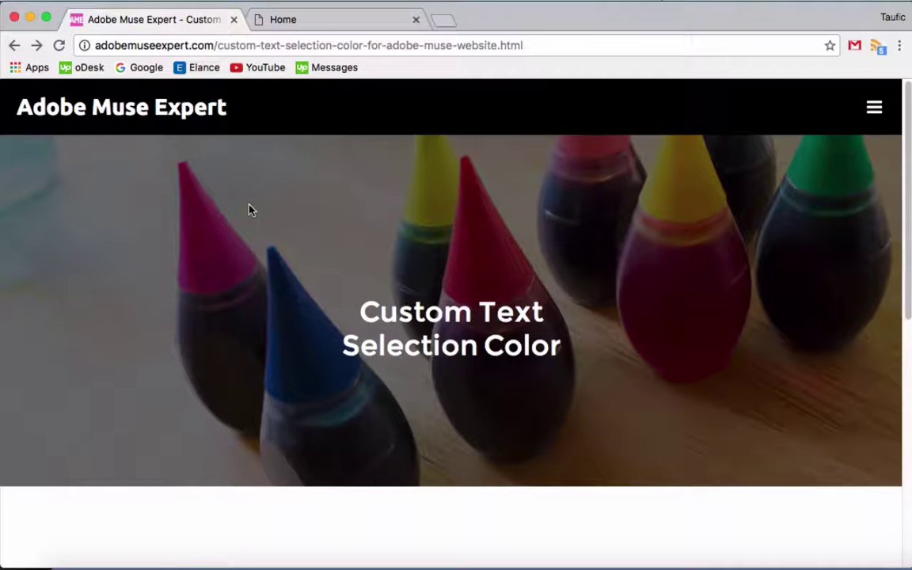
{"action": "scroll", "coordinate": [248, 210], "scroll_direction": "down", "scroll_amount": 5}
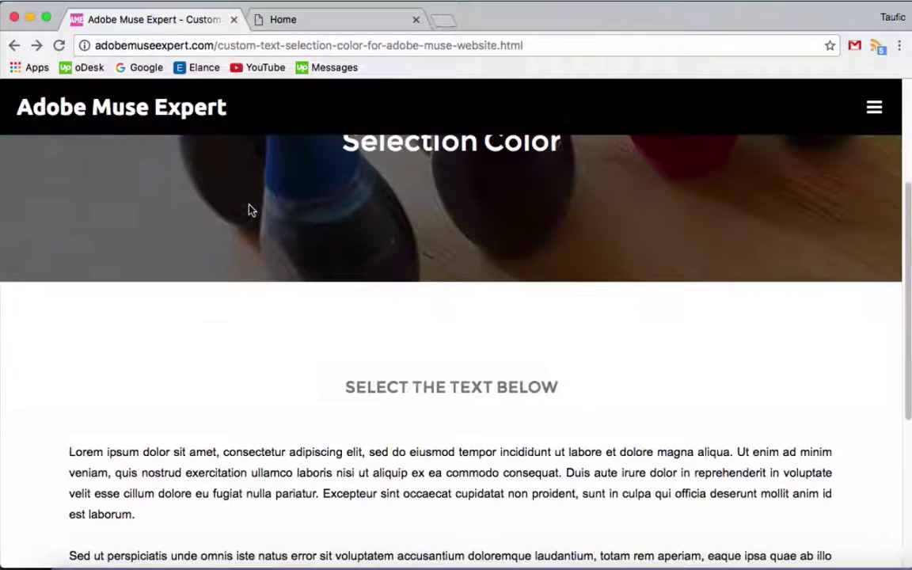
{"action": "scroll", "coordinate": [237, 218], "scroll_direction": "down", "scroll_amount": 1}
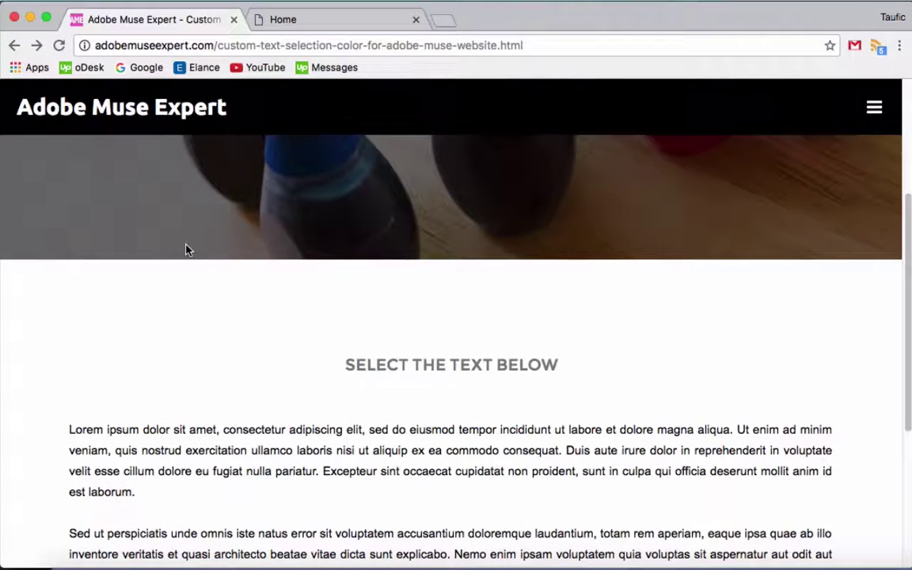
{"action": "scroll", "coordinate": [186, 250], "scroll_direction": "down", "scroll_amount": 5}
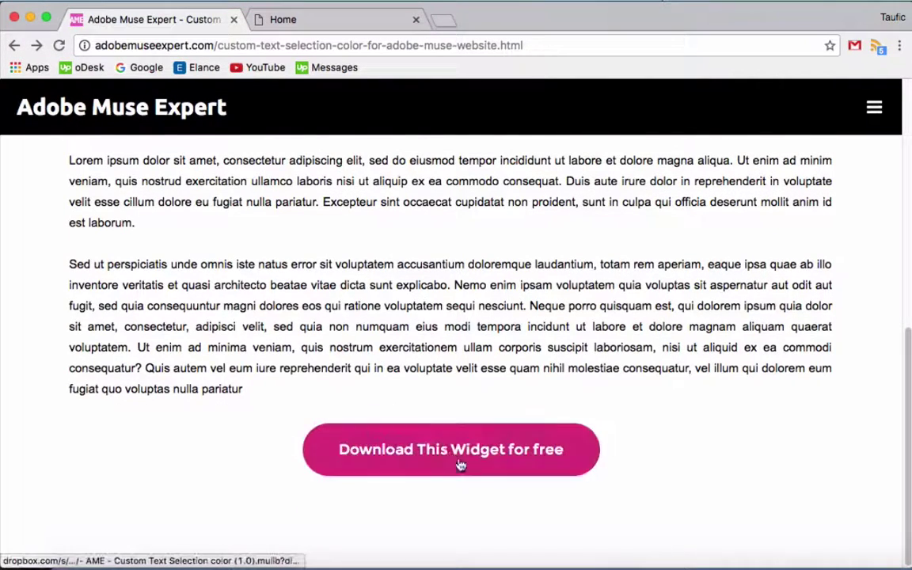
{"action": "scroll", "coordinate": [235, 267], "scroll_direction": "up", "scroll_amount": 2}
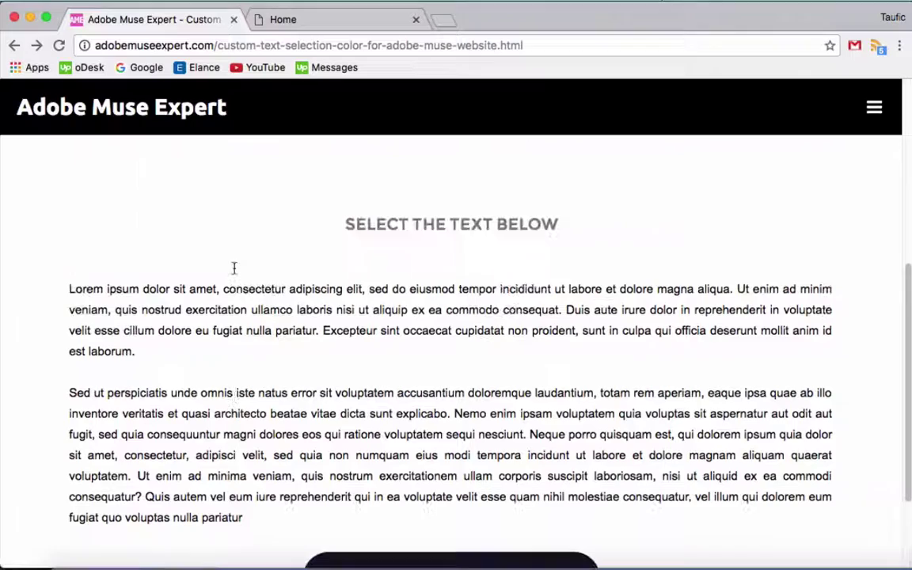
{"action": "scroll", "coordinate": [128, 301], "scroll_direction": "up", "scroll_amount": 4}
{"action": "scroll", "coordinate": [128, 301], "scroll_direction": "down", "scroll_amount": 3}
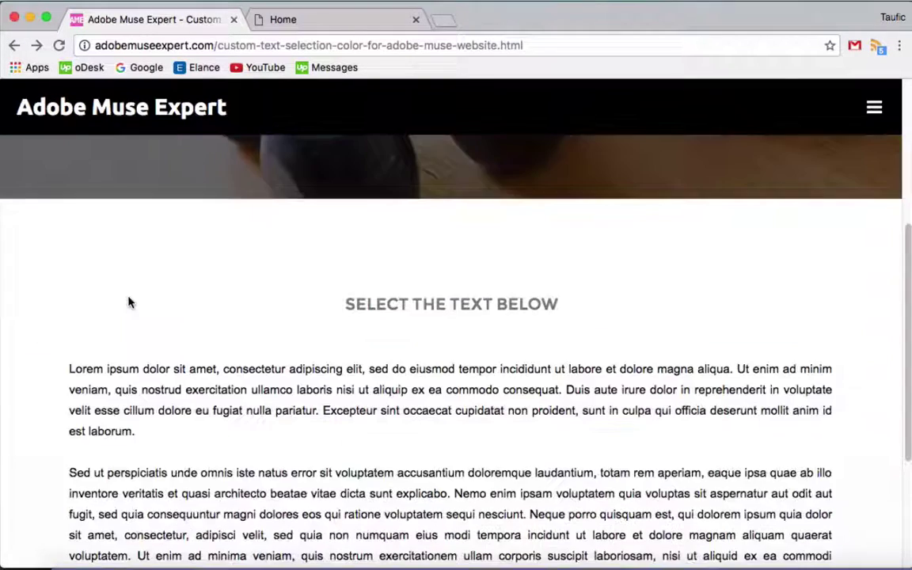
{"action": "scroll", "coordinate": [126, 300], "scroll_direction": "down", "scroll_amount": 1}
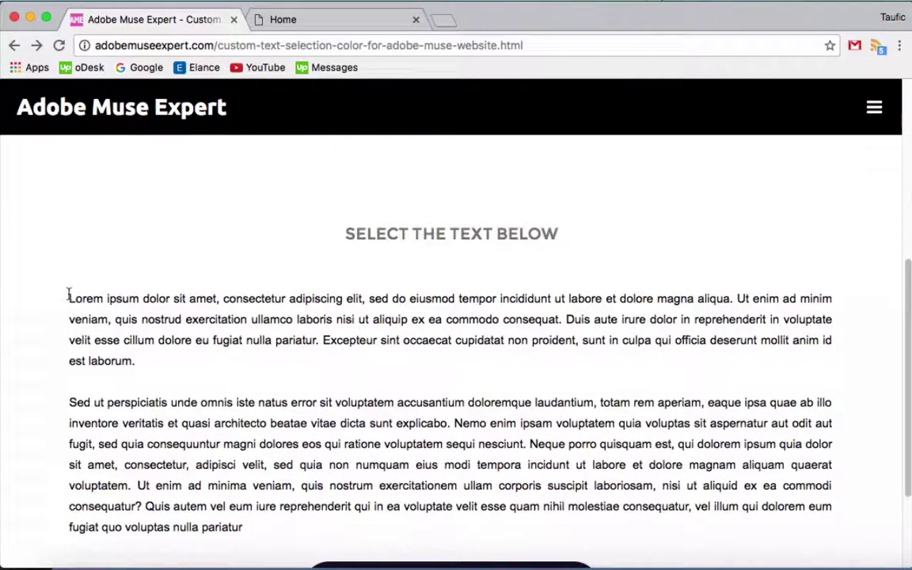
- Drag-select demo paragraphs to see the pink highlight, then download the free text selection widget
{"action": "left_click_drag", "start_coordinate": [69, 295], "coordinate": [253, 484]}
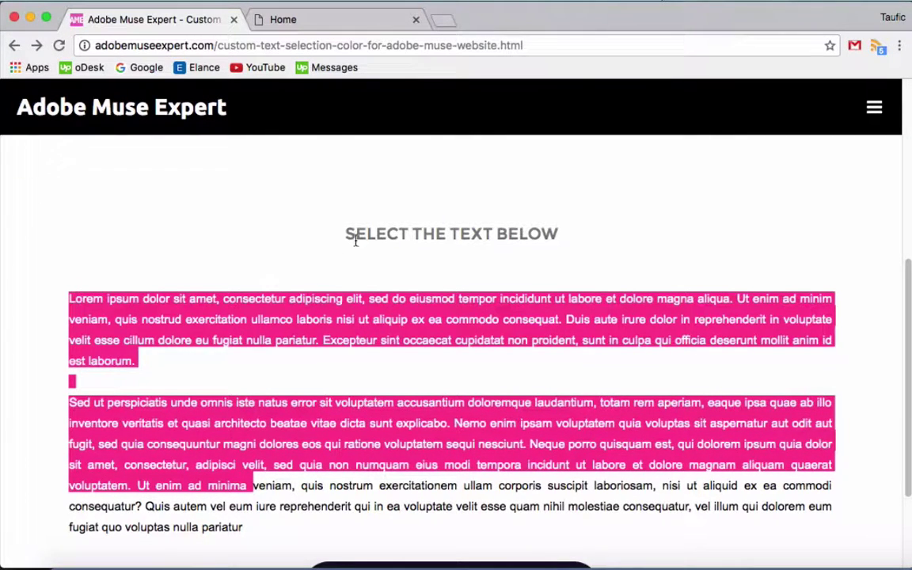
{"action": "left_click_drag", "start_coordinate": [355, 237], "coordinate": [472, 235]}
{"action": "scroll", "coordinate": [319, 274], "scroll_direction": "up", "scroll_amount": 5}
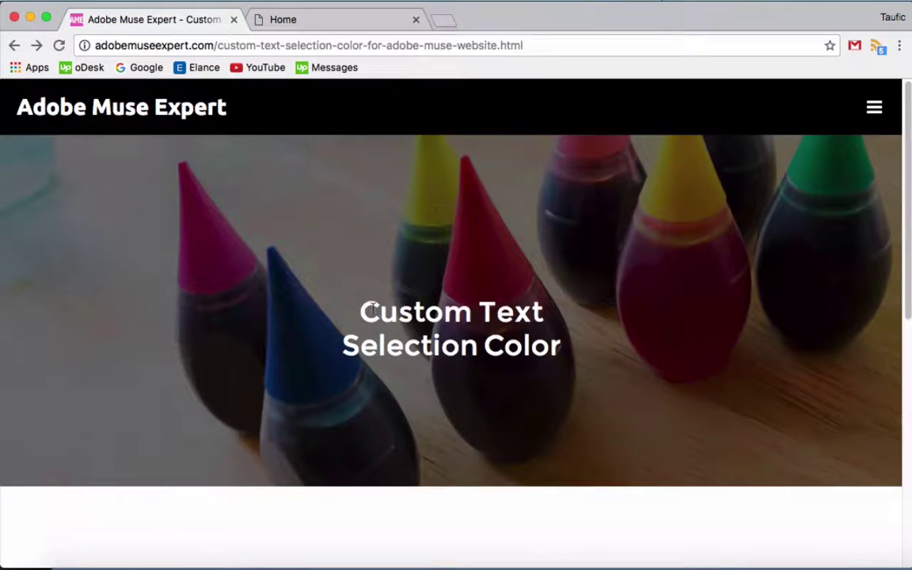
{"action": "left_click_drag", "start_coordinate": [360, 311], "coordinate": [561, 347]}
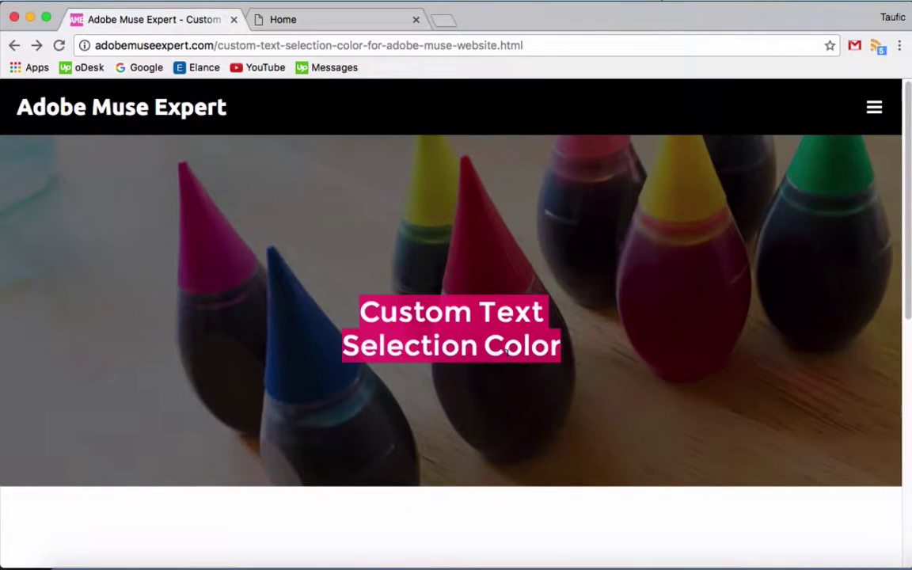
{"action": "scroll", "coordinate": [243, 346], "scroll_direction": "down", "scroll_amount": 3}
{"action": "scroll", "coordinate": [243, 346], "scroll_direction": "down", "scroll_amount": 7}
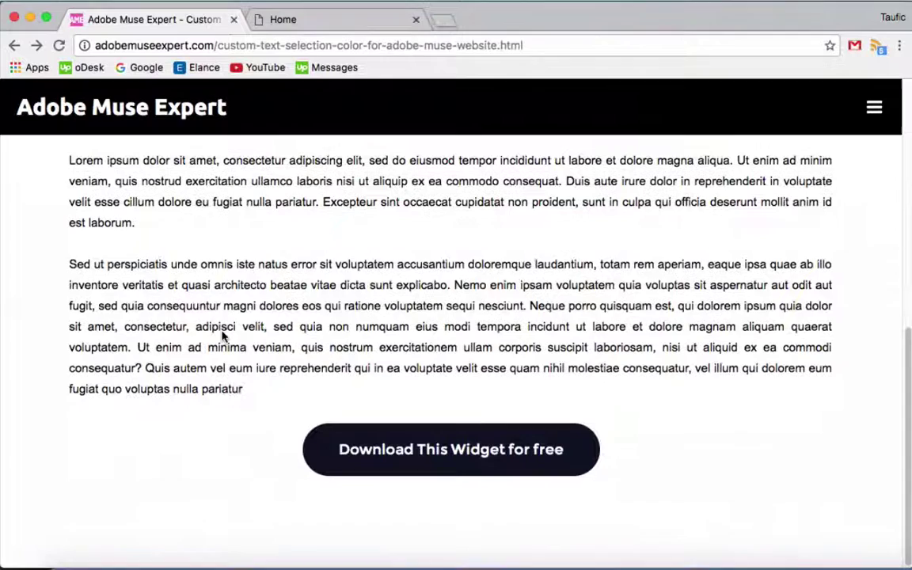
{"action": "left_click_drag", "start_coordinate": [155, 265], "coordinate": [246, 393]}
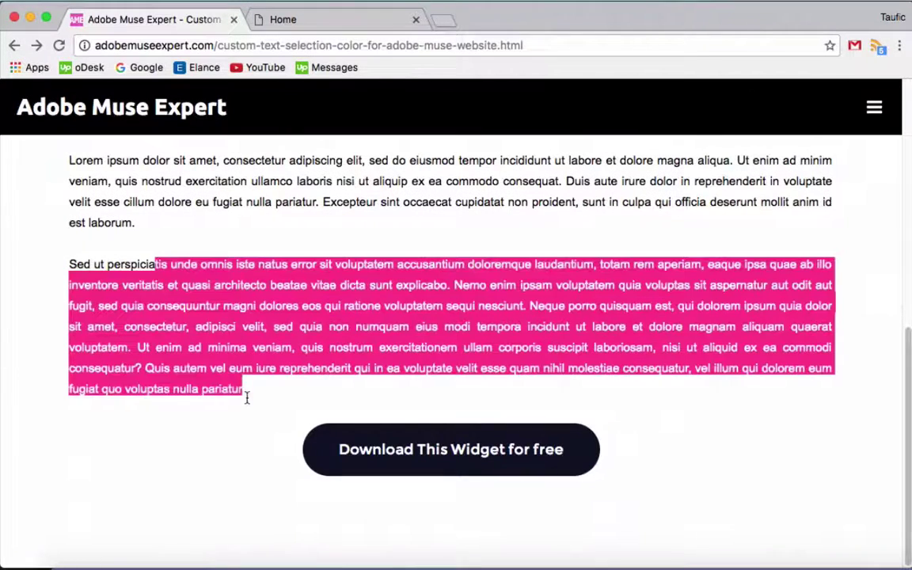
{"action": "left_click", "coordinate": [208, 349]}
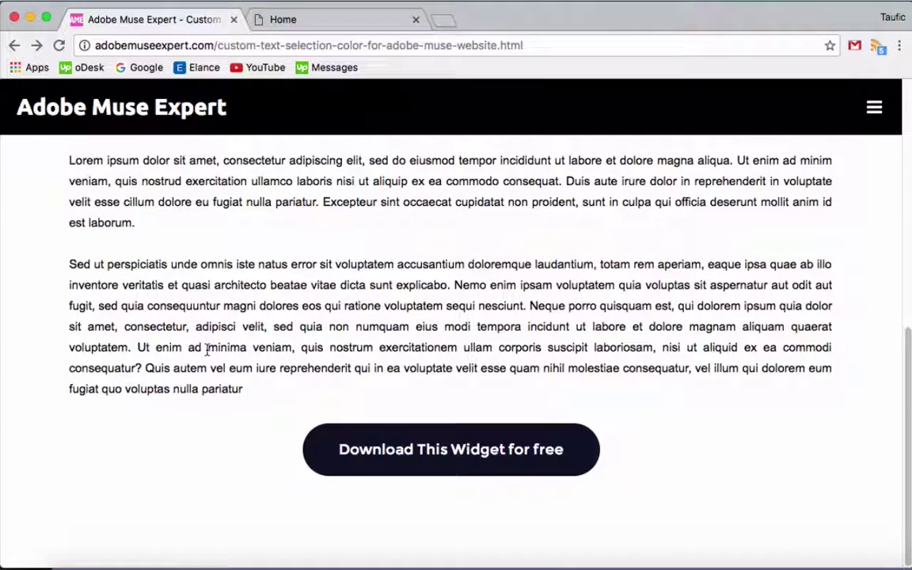
{"action": "left_click", "coordinate": [515, 454]}
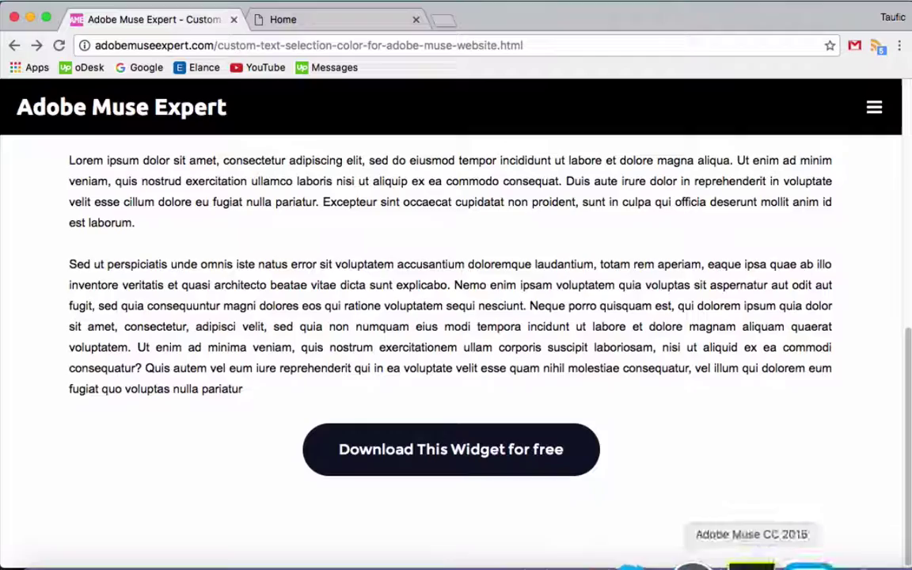
- Switch back to Adobe Muse and open the A-Master master page
{"action": "left_click", "coordinate": [733, 562]}
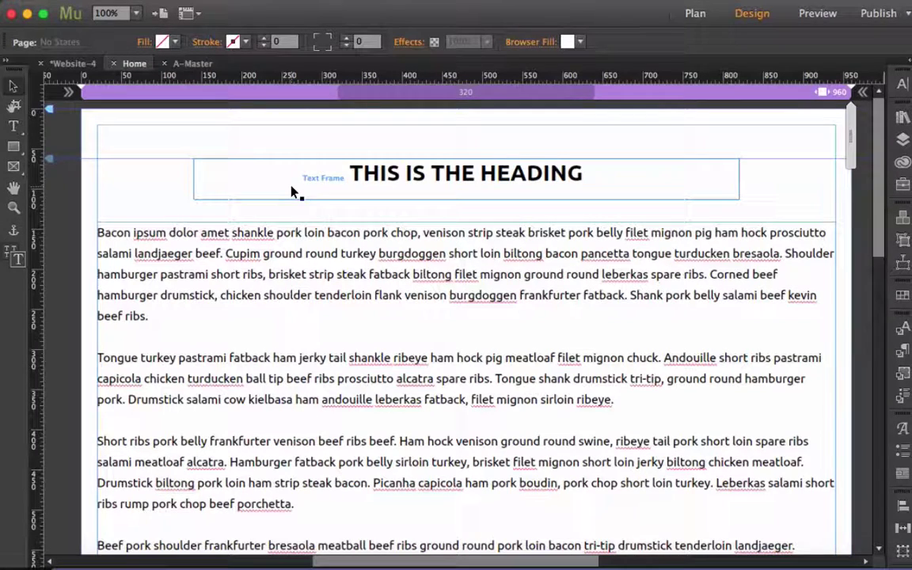
{"action": "left_click", "coordinate": [197, 68]}
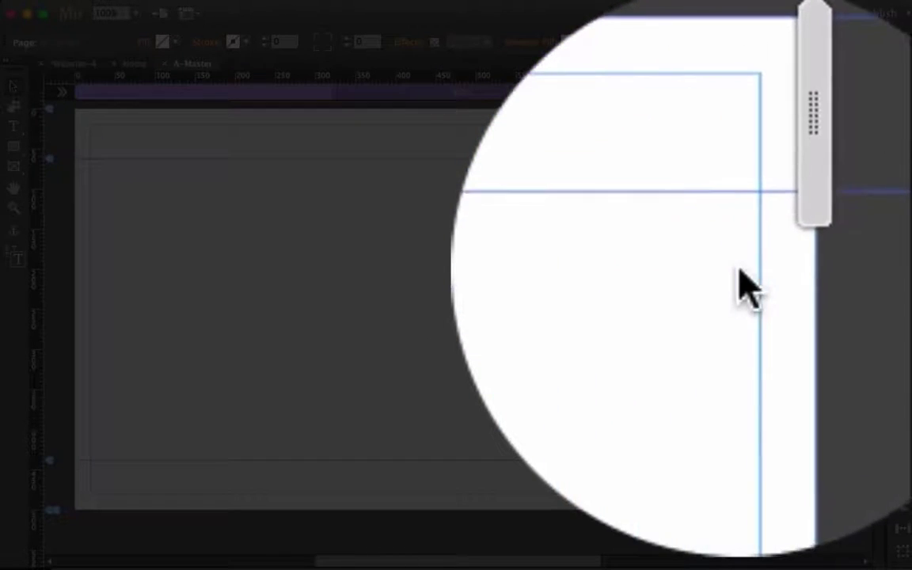
- Bring up the Library's installed widgets, showing the '!AME – Custom Text Selection color (1.0)' folder
{"action": "left_click", "coordinate": [807, 204]}
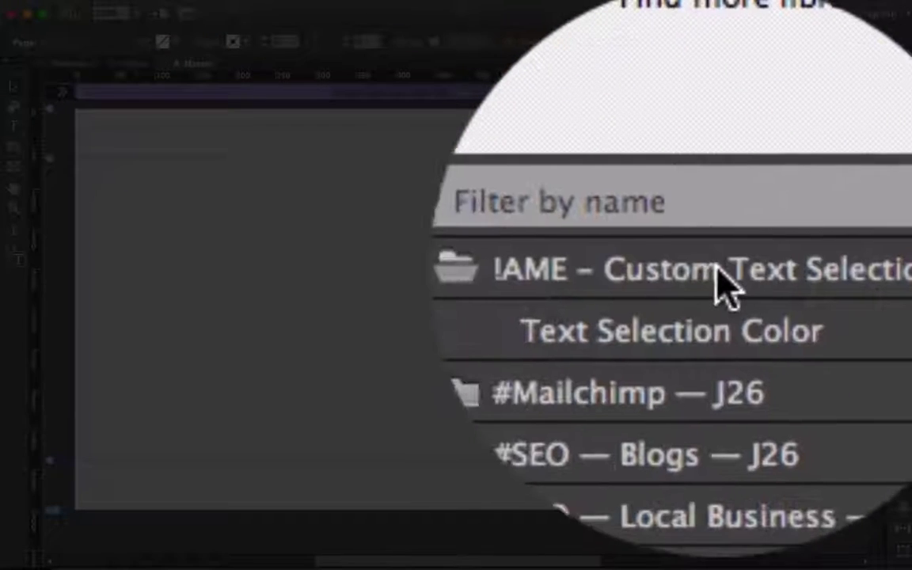
{"action": "left_click", "coordinate": [734, 273]}
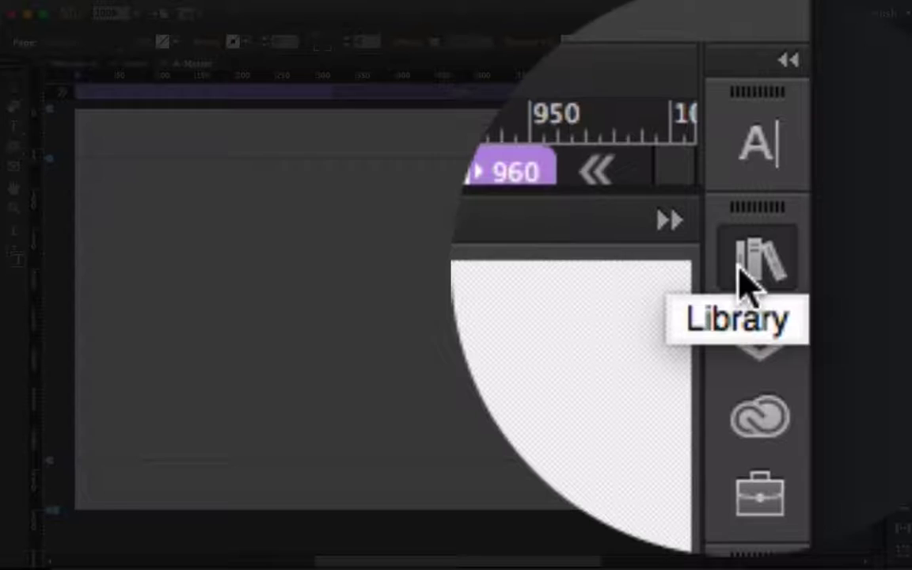
{"action": "left_click", "coordinate": [743, 270]}
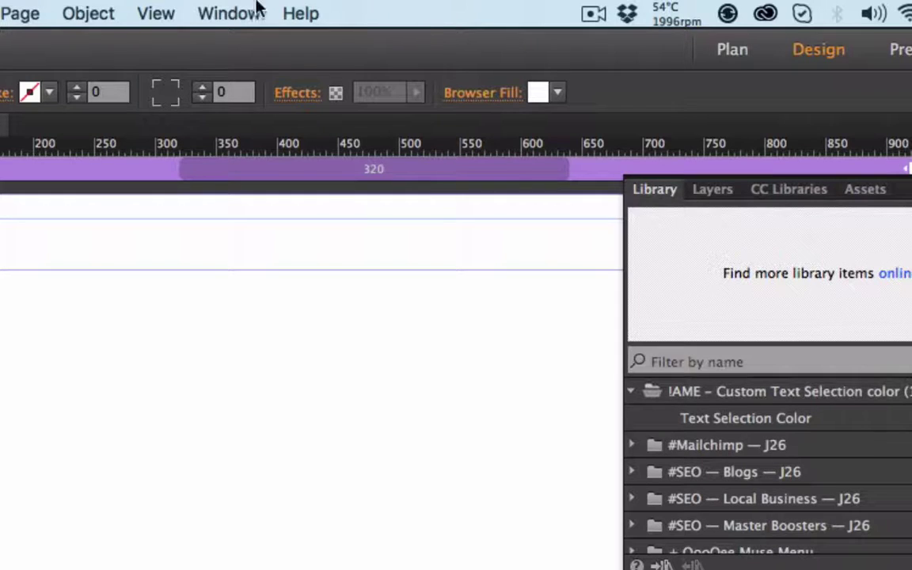
{"action": "left_click", "coordinate": [253, 11]}
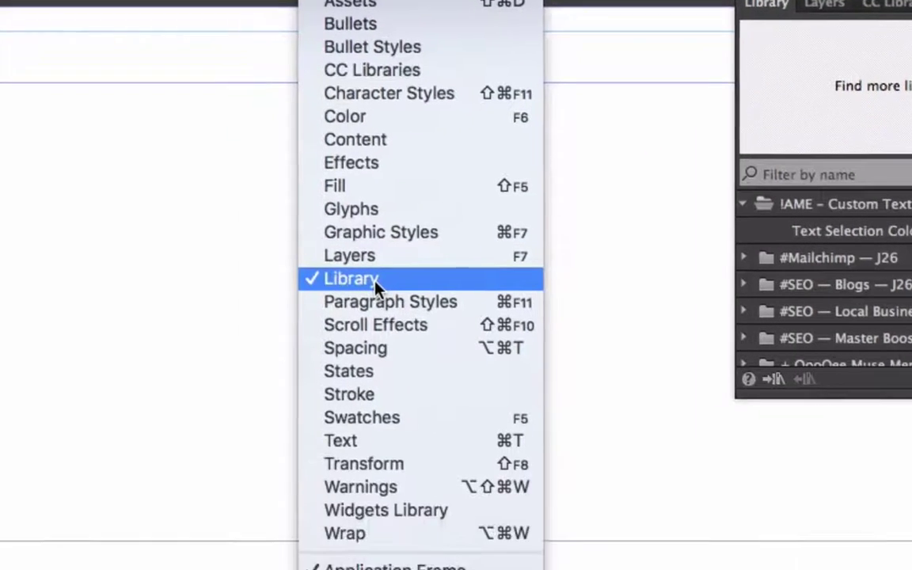
{"action": "key", "text": "Escape"}
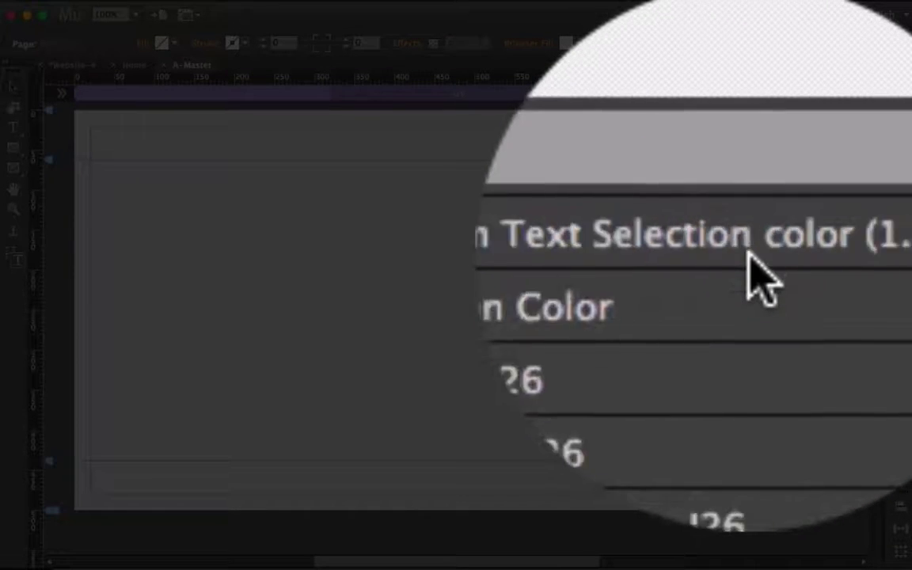
- Drag the Text Selection Color library item onto the A-Master page
{"action": "left_click", "coordinate": [696, 269]}
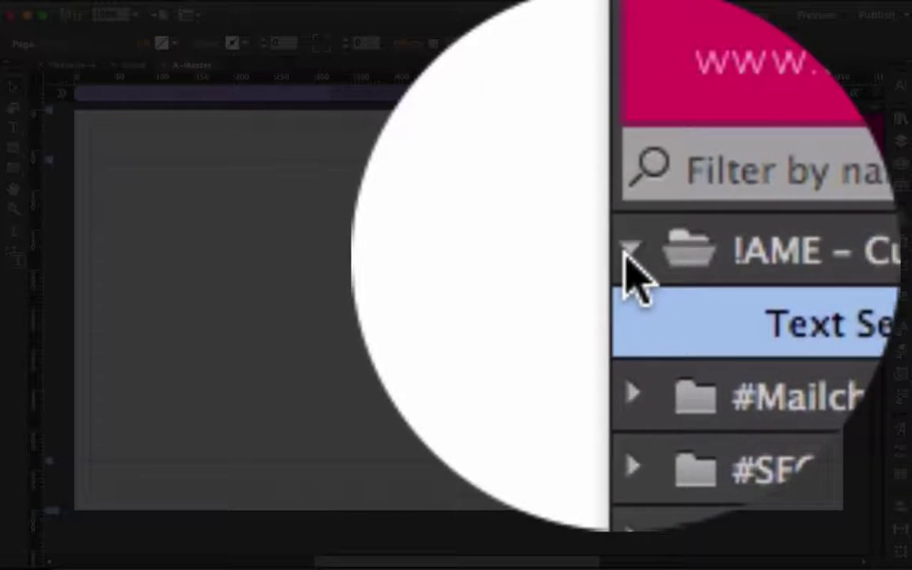
{"action": "left_click", "coordinate": [627, 253]}
{"action": "left_click", "coordinate": [625, 257]}
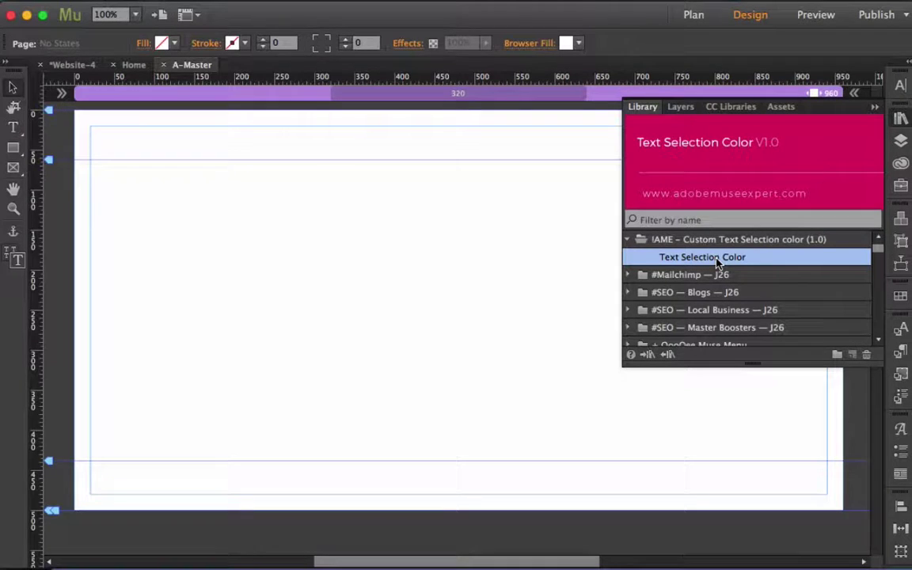
{"action": "left_click_drag", "start_coordinate": [718, 259], "coordinate": [58, 183]}
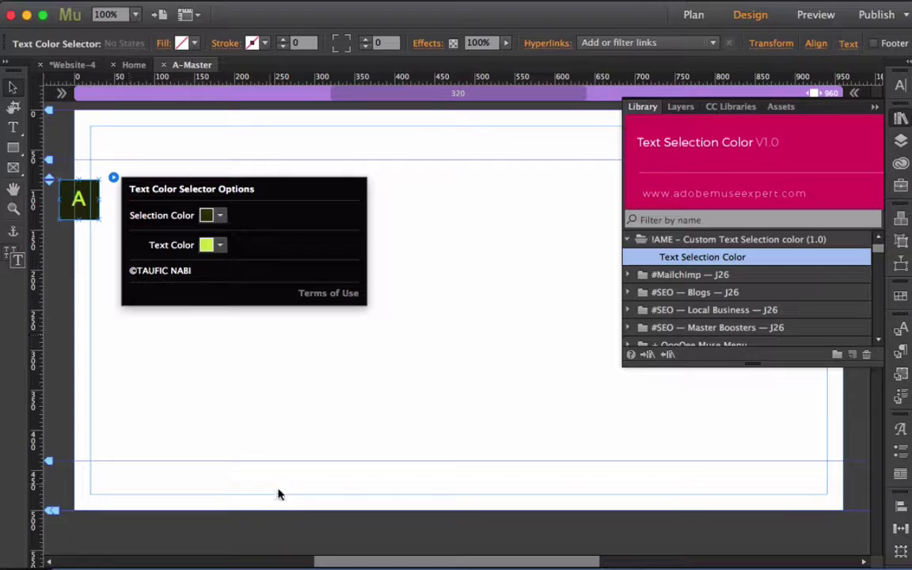
{"action": "left_click_drag", "start_coordinate": [399, 564], "coordinate": [330, 561]}
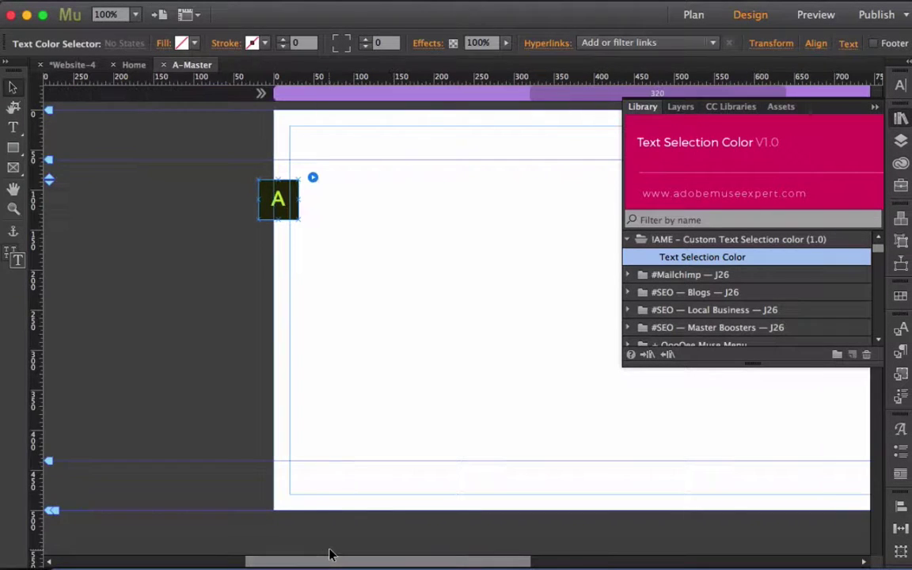
- Move the green A widget onto the pasteboard left of the page and open its options
{"action": "left_click", "coordinate": [302, 251]}
{"action": "left_click_drag", "start_coordinate": [277, 197], "coordinate": [204, 179]}
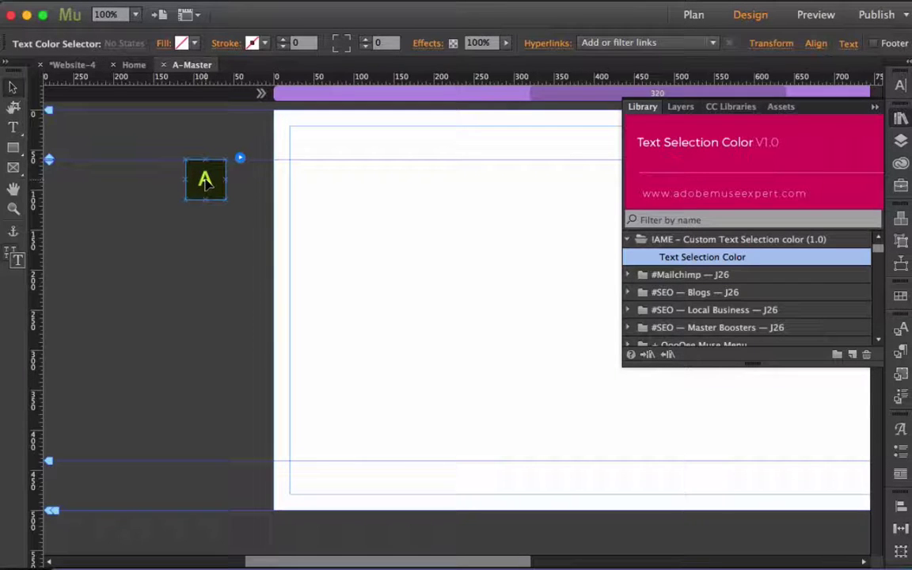
{"action": "left_click", "coordinate": [192, 277]}
{"action": "left_click", "coordinate": [204, 179]}
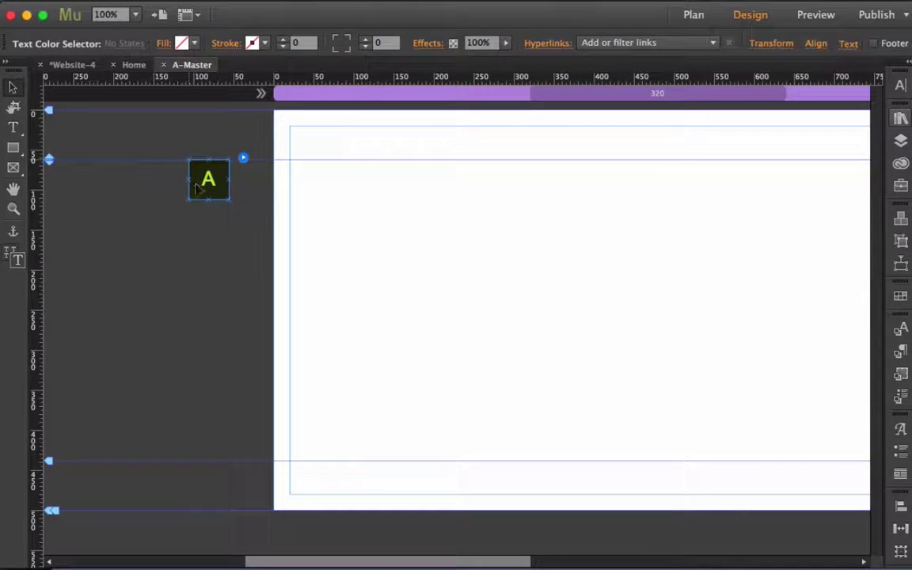
{"action": "left_click", "coordinate": [243, 158]}
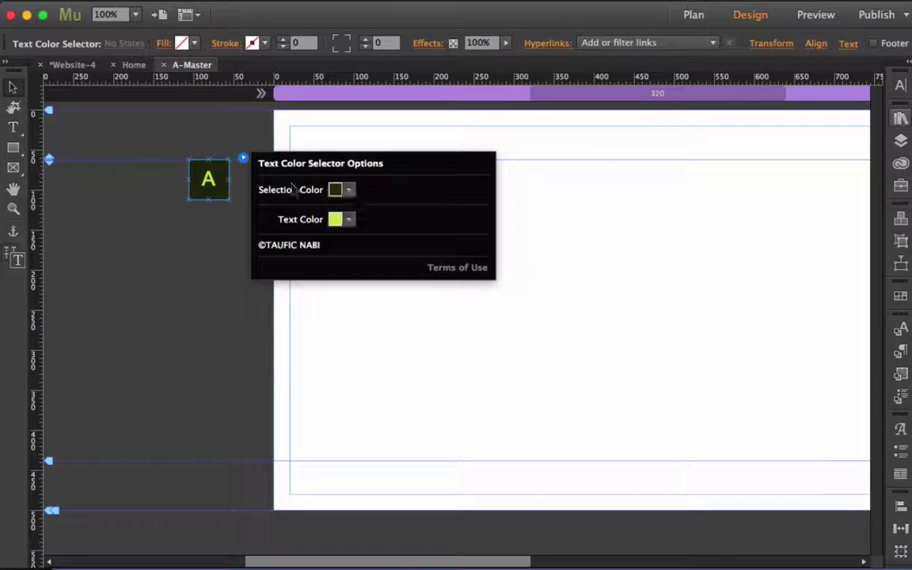
- Set Selection Color to the pink red-2 swatch (FF0081) and Text Color to White
{"action": "left_click", "coordinate": [347, 190]}
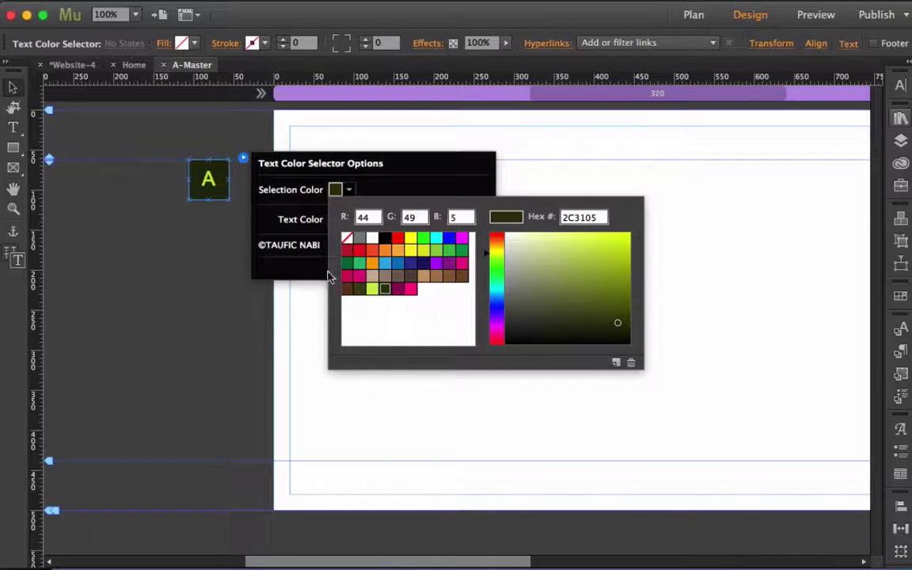
{"action": "left_click", "coordinate": [411, 290]}
{"action": "left_click", "coordinate": [273, 220]}
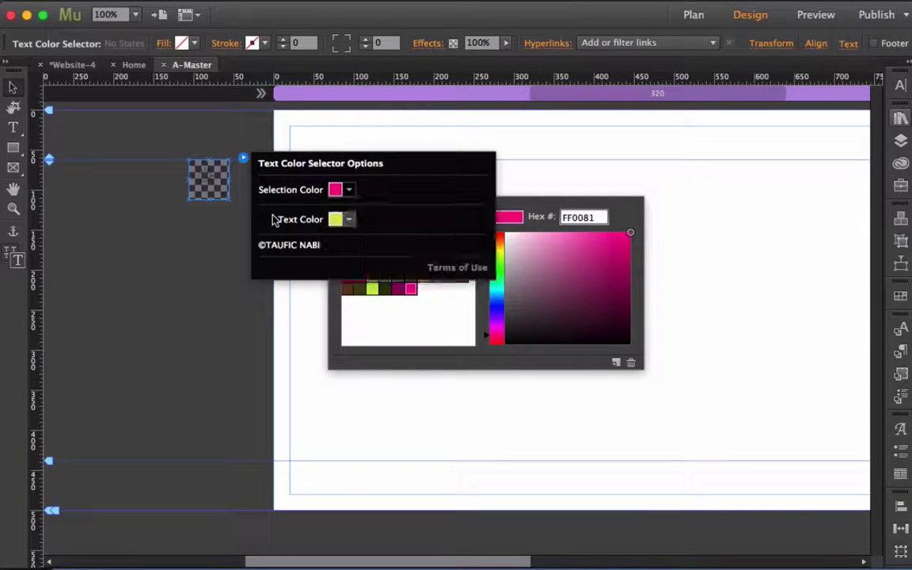
{"action": "left_click", "coordinate": [349, 220]}
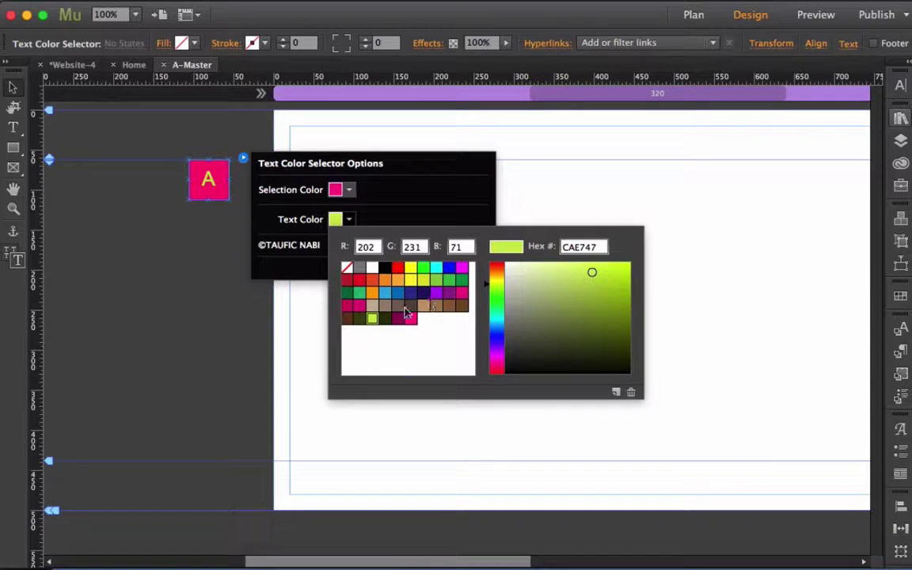
{"action": "left_click", "coordinate": [372, 267]}
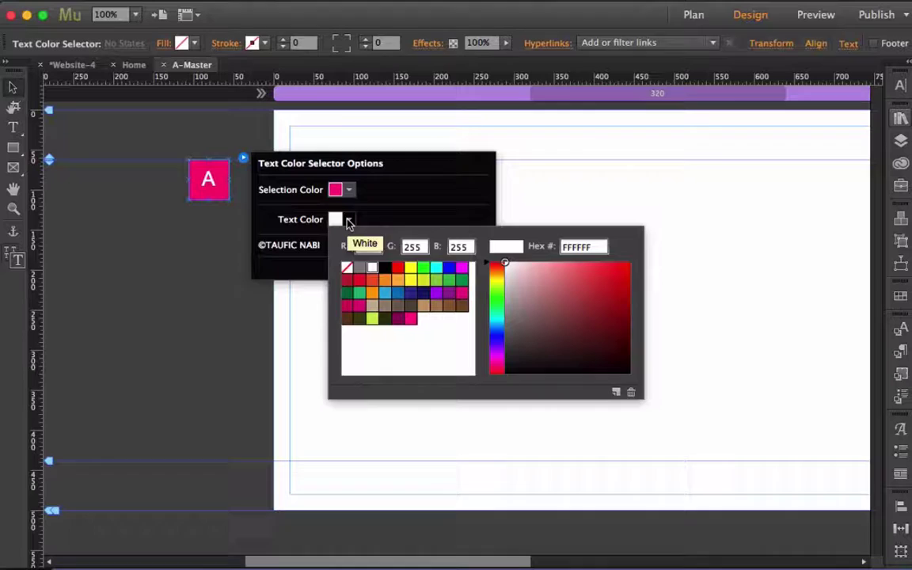
{"action": "left_click", "coordinate": [300, 219]}
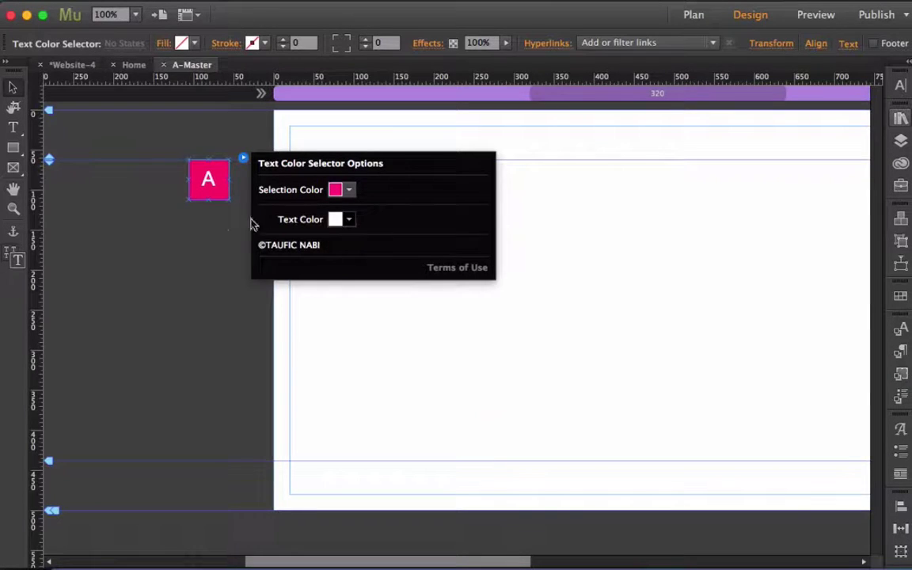
- Switch to Home, preview in Chrome, and drag-select the first and second paragraphs to confirm the pink highlight with white text
{"action": "left_click", "coordinate": [183, 236]}
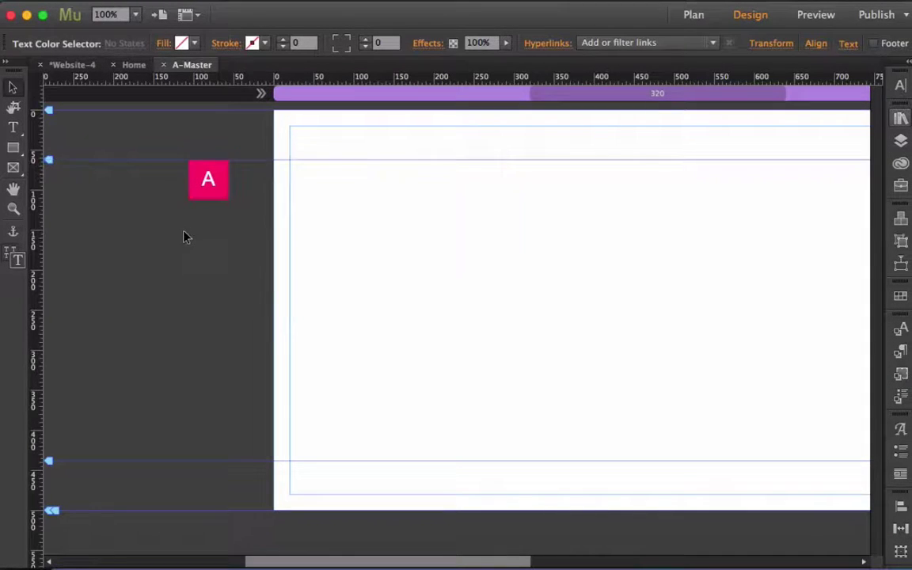
{"action": "left_click", "coordinate": [132, 67]}
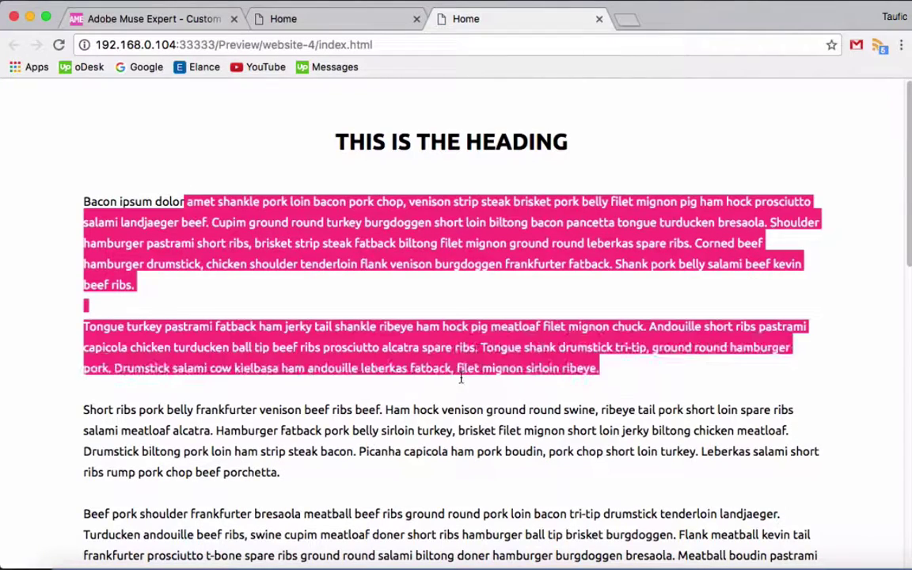
{"action": "left_click", "coordinate": [95, 189]}
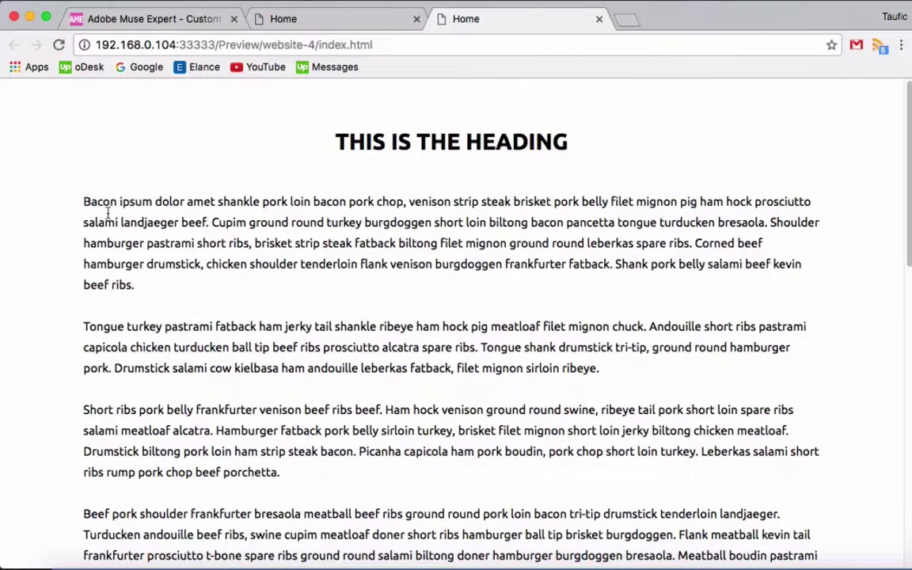
{"action": "left_click_drag", "start_coordinate": [88, 193], "coordinate": [417, 432]}
{"action": "left_click", "coordinate": [417, 432]}
{"action": "left_click", "coordinate": [346, 22]}
{"action": "left_click", "coordinate": [127, 194]}
{"action": "left_click_drag", "start_coordinate": [84, 198], "coordinate": [139, 281]}
{"action": "left_click", "coordinate": [481, 22]}
{"action": "left_click_drag", "start_coordinate": [85, 201], "coordinate": [135, 279]}
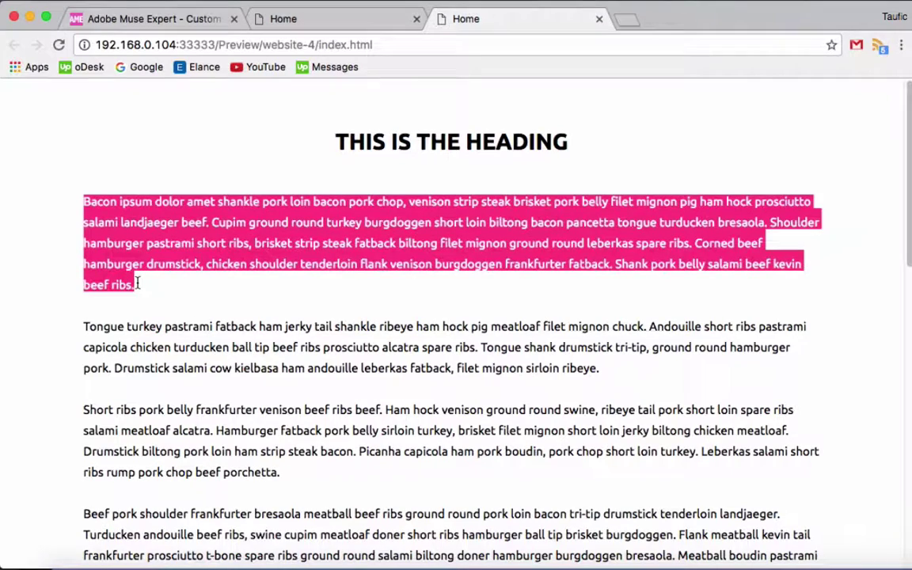
{"action": "left_click_drag", "start_coordinate": [88, 325], "coordinate": [210, 358]}
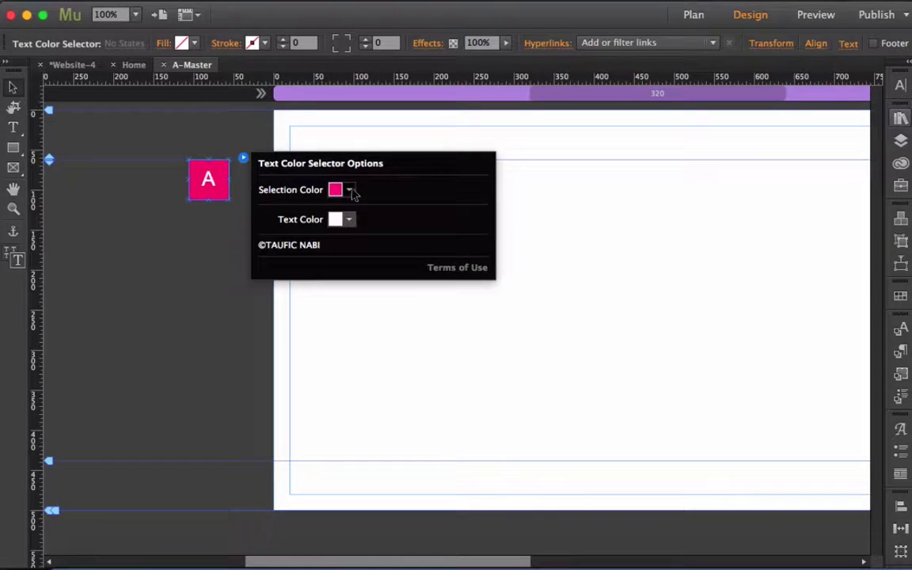
- Change the widget's Selection Color to purple AE00F2
{"action": "left_click", "coordinate": [349, 190]}
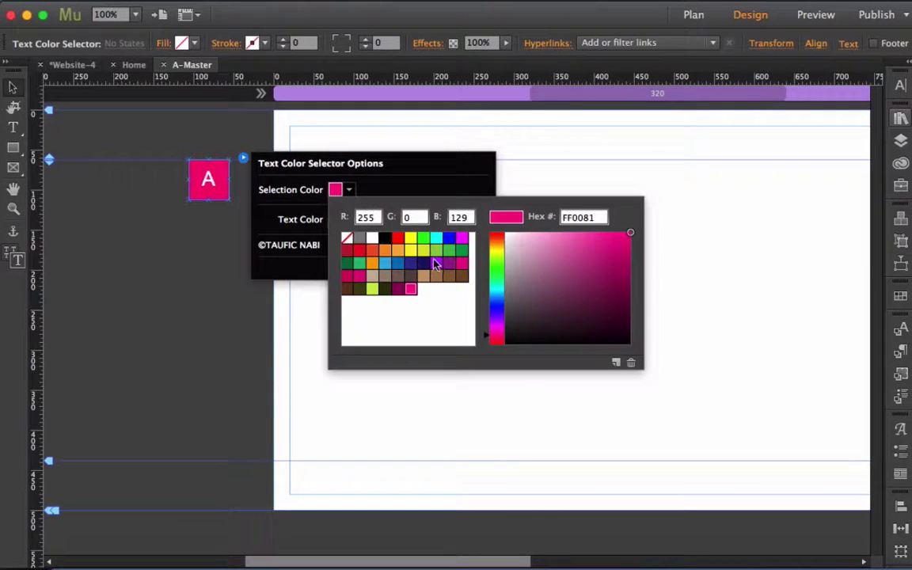
{"action": "left_click", "coordinate": [436, 263]}
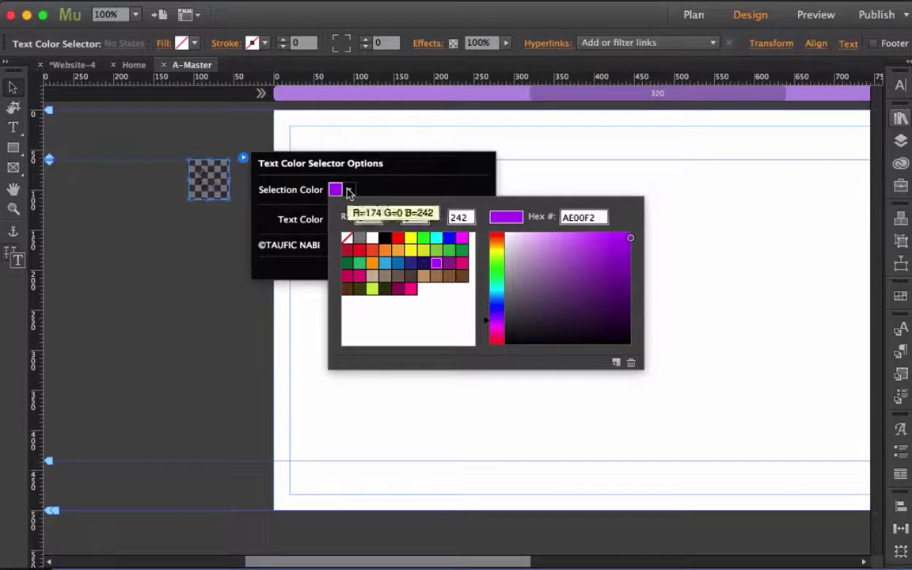
{"action": "left_click", "coordinate": [134, 67]}
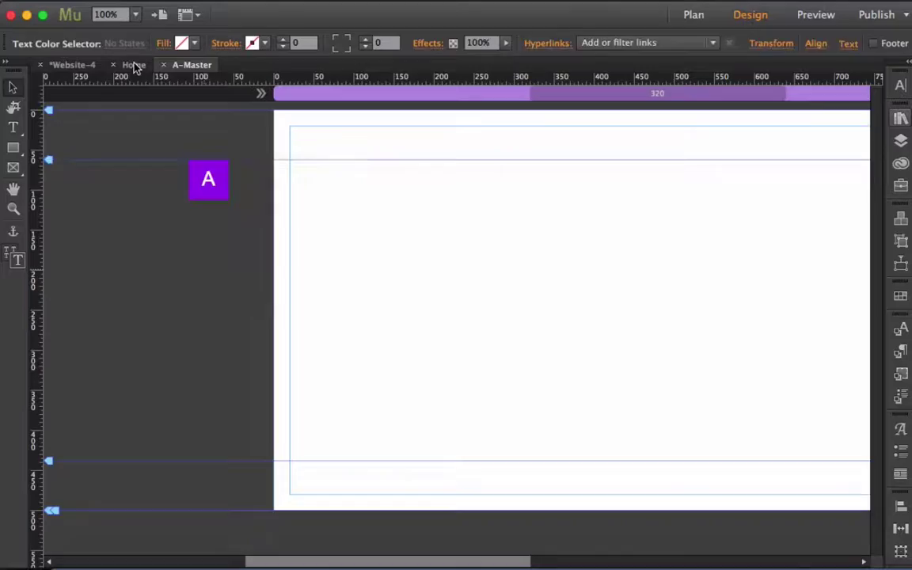
- Preview the Home page in Chrome and drag-select first-paragraph text to see the purple highlight
{"action": "left_click", "coordinate": [135, 67]}
{"action": "left_click", "coordinate": [155, 241]}
{"action": "key", "text": "super+shift+e"}
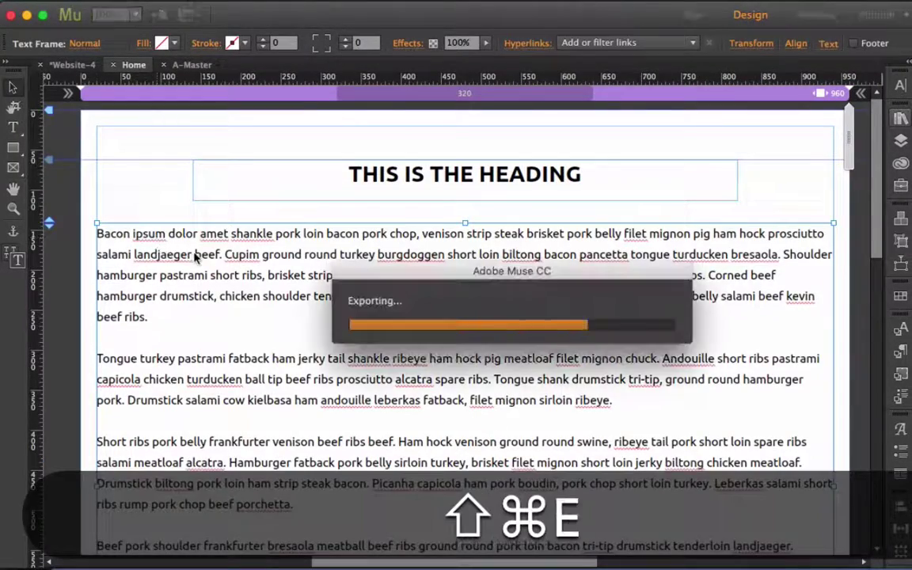
{"action": "left_click_drag", "start_coordinate": [213, 201], "coordinate": [303, 264]}
{"action": "left_click", "coordinate": [192, 202]}
{"action": "left_click_drag", "start_coordinate": [182, 222], "coordinate": [315, 264]}
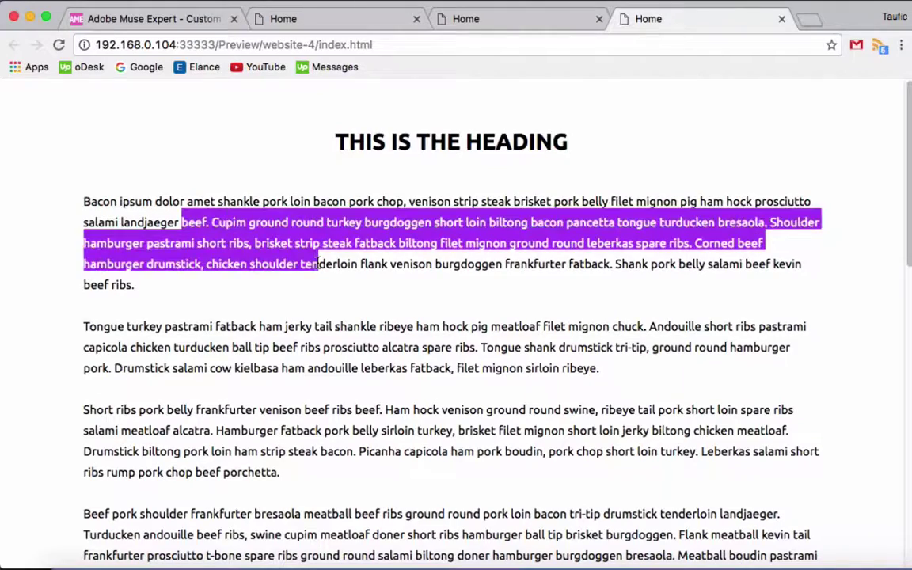
{"action": "left_click", "coordinate": [314, 264]}
{"action": "left_click", "coordinate": [752, 565]}
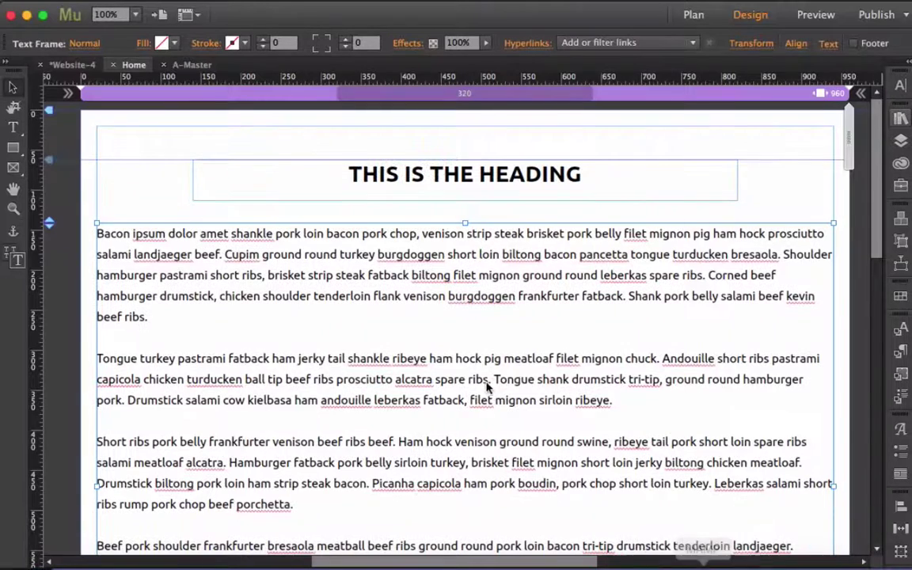
- On A-Master, open the A widget's options and look through its selection and text colour choices
{"action": "left_click", "coordinate": [190, 64]}
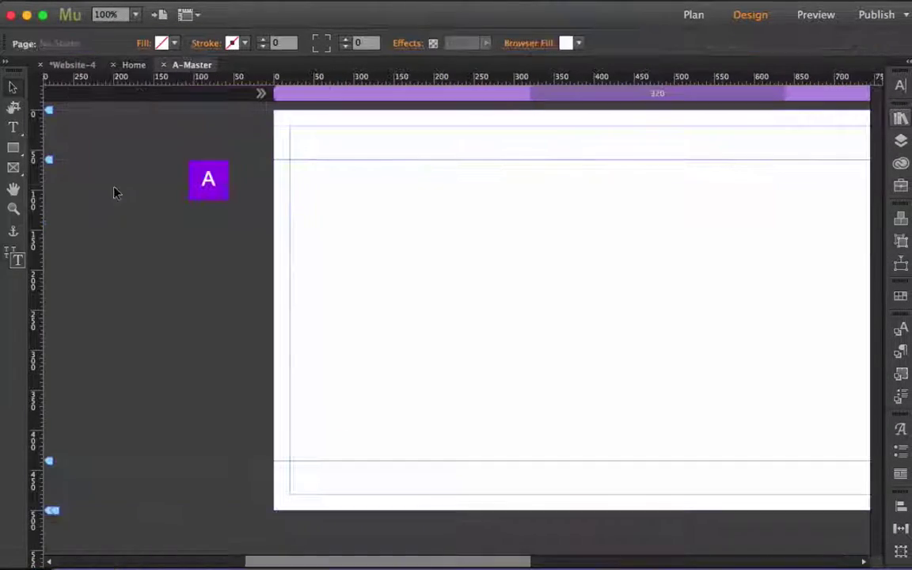
{"action": "left_click", "coordinate": [208, 179]}
{"action": "left_click", "coordinate": [243, 158]}
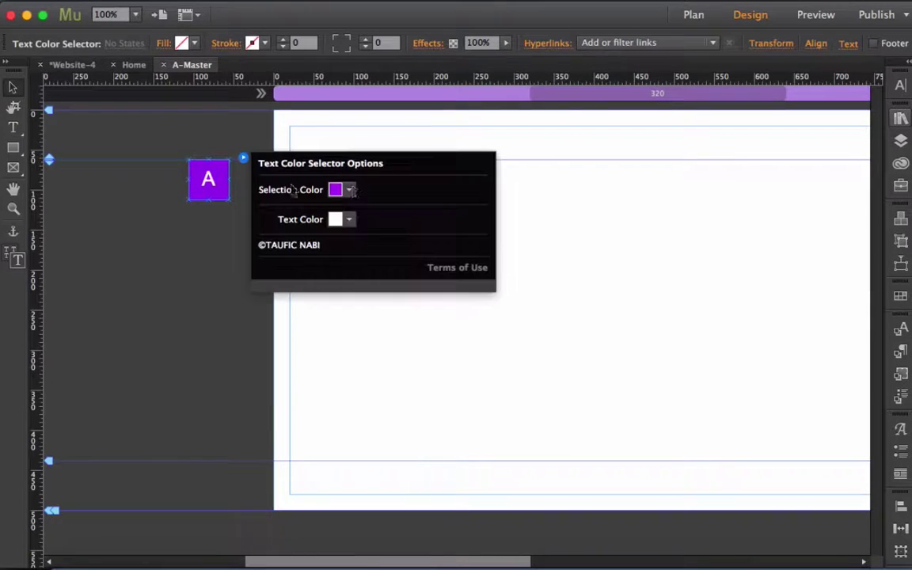
{"action": "left_click", "coordinate": [337, 189]}
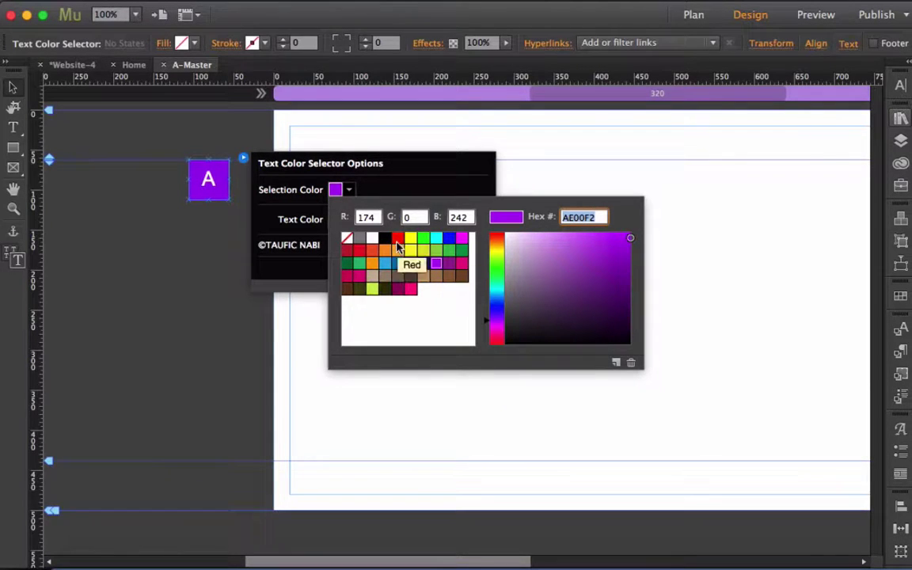
{"action": "left_click", "coordinate": [350, 190]}
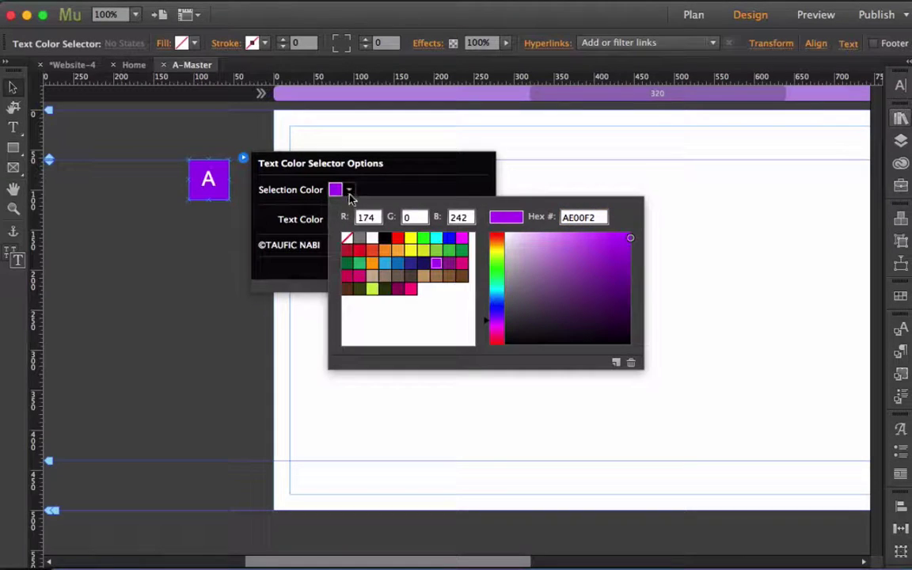
{"action": "left_click", "coordinate": [351, 222]}
{"action": "left_click", "coordinate": [349, 222]}
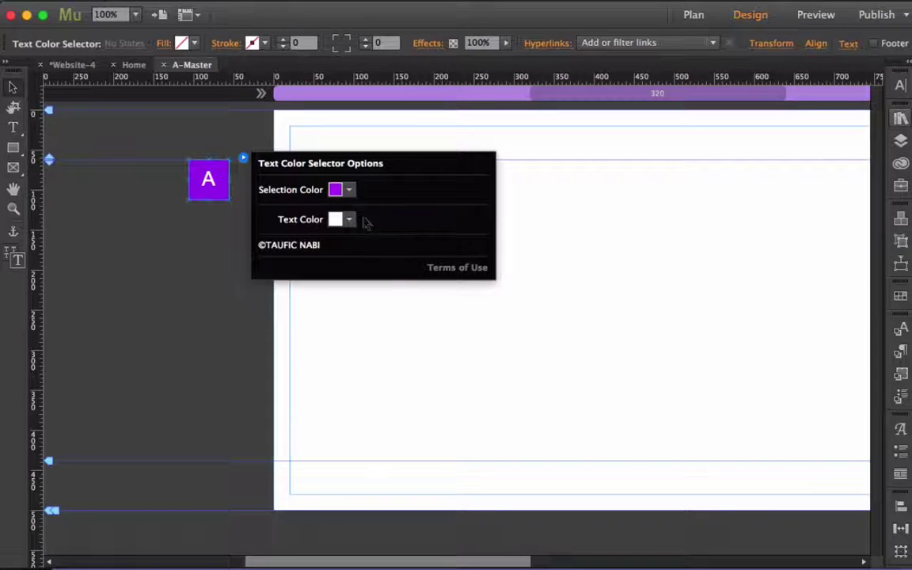
- Set the Selection Color back to the pink FF0081 swatch and close the options
{"action": "left_click", "coordinate": [349, 190]}
{"action": "left_click", "coordinate": [409, 287]}
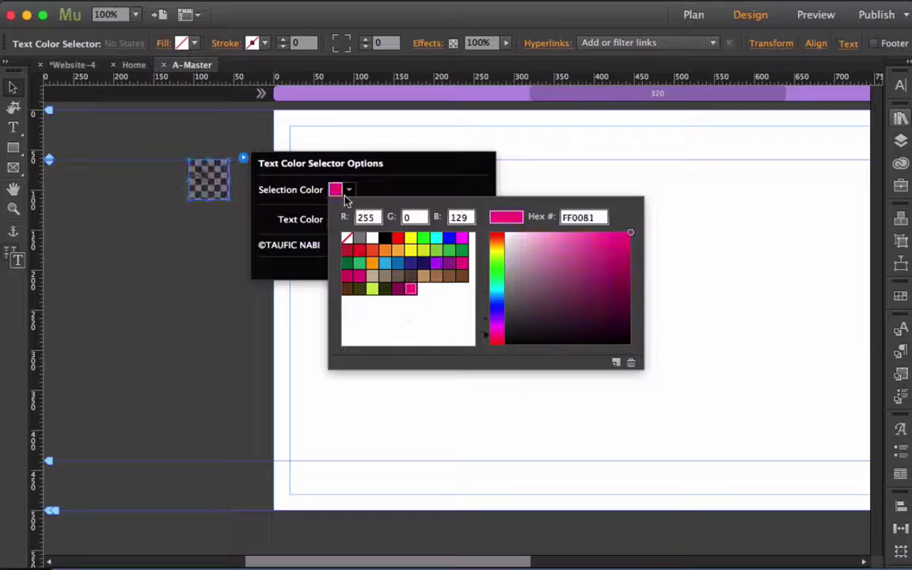
{"action": "left_click", "coordinate": [351, 194]}
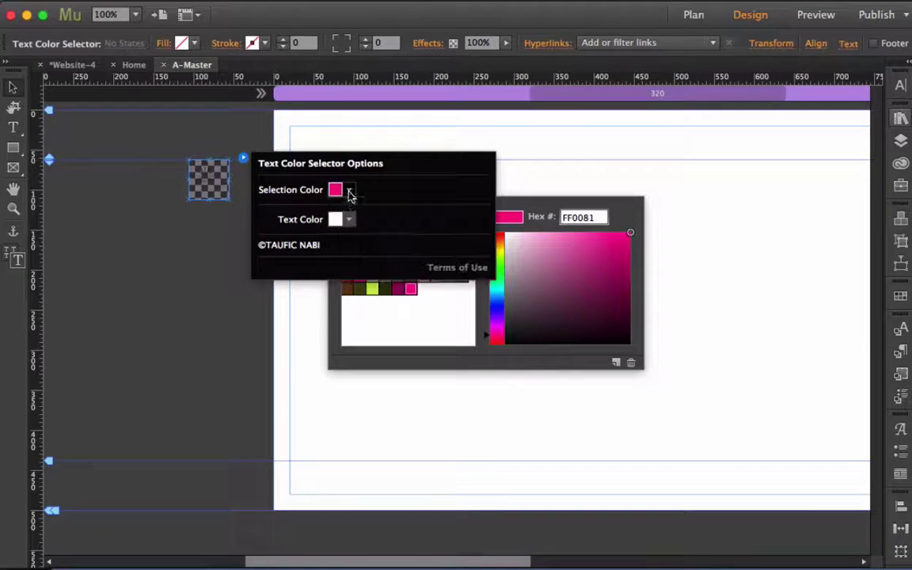
{"action": "left_click", "coordinate": [178, 261]}
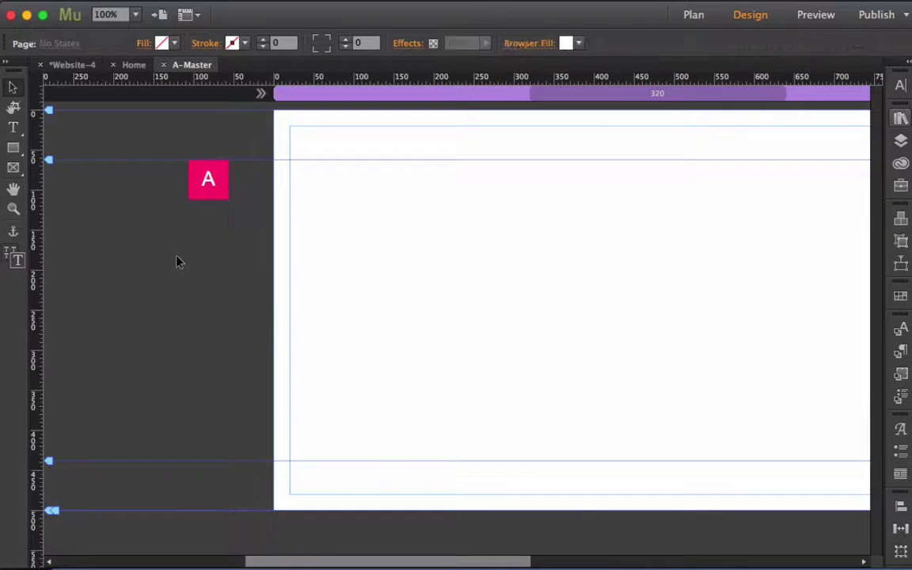
- On the Home page, select the first pink rectangle below the bacon ipsum paragraphs
{"action": "left_click", "coordinate": [130, 65]}
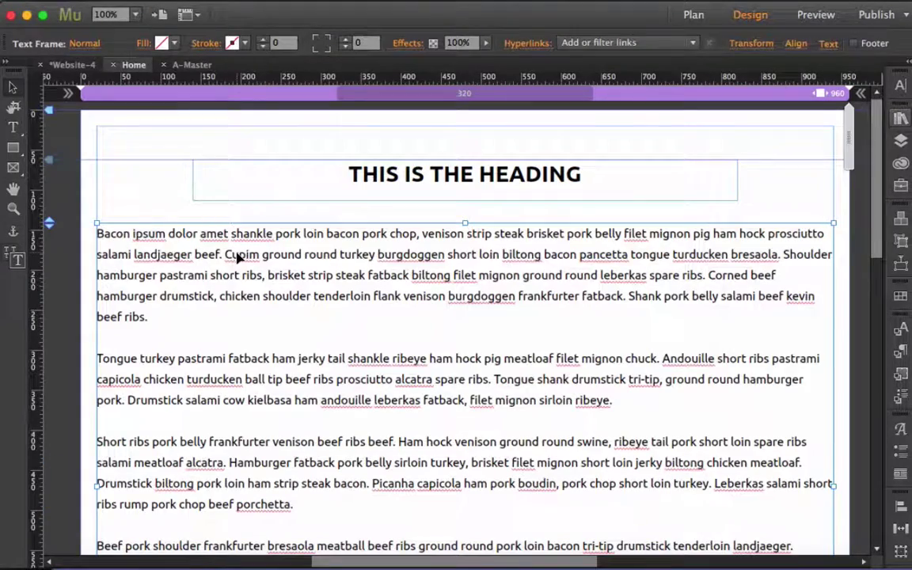
{"action": "scroll", "coordinate": [238, 259], "scroll_direction": "down", "scroll_amount": 10}
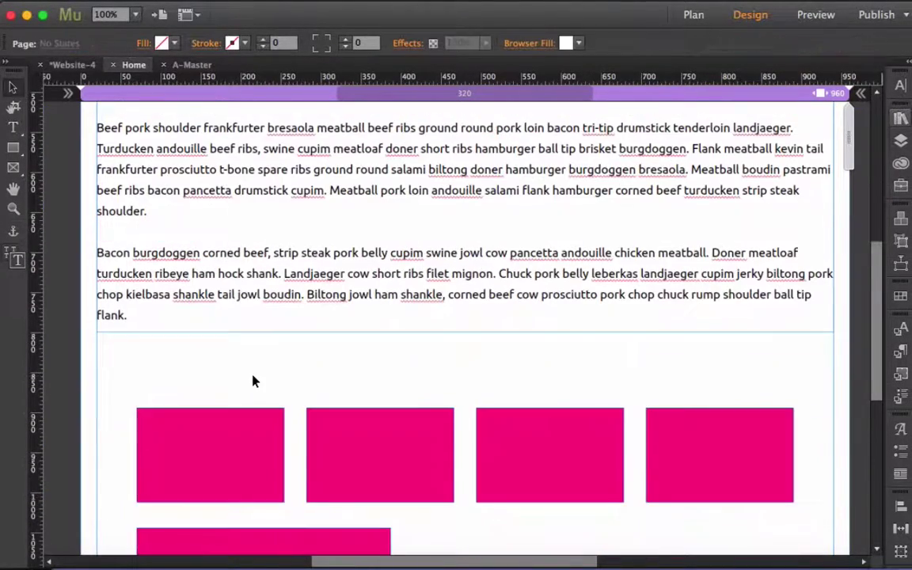
{"action": "left_click", "coordinate": [247, 416]}
{"action": "left_click", "coordinate": [242, 387]}
{"action": "left_click", "coordinate": [220, 421]}
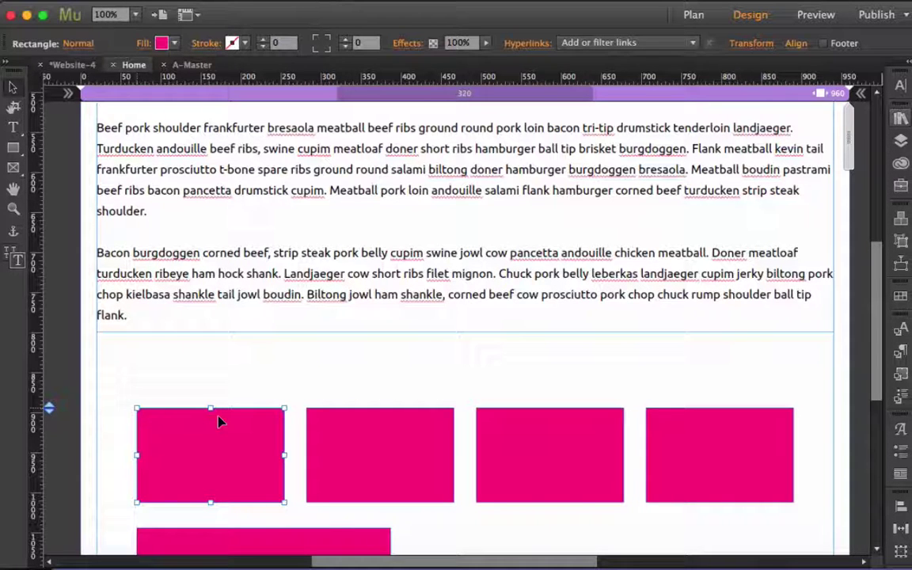
{"action": "left_click", "coordinate": [254, 391]}
{"action": "left_click", "coordinate": [234, 441]}
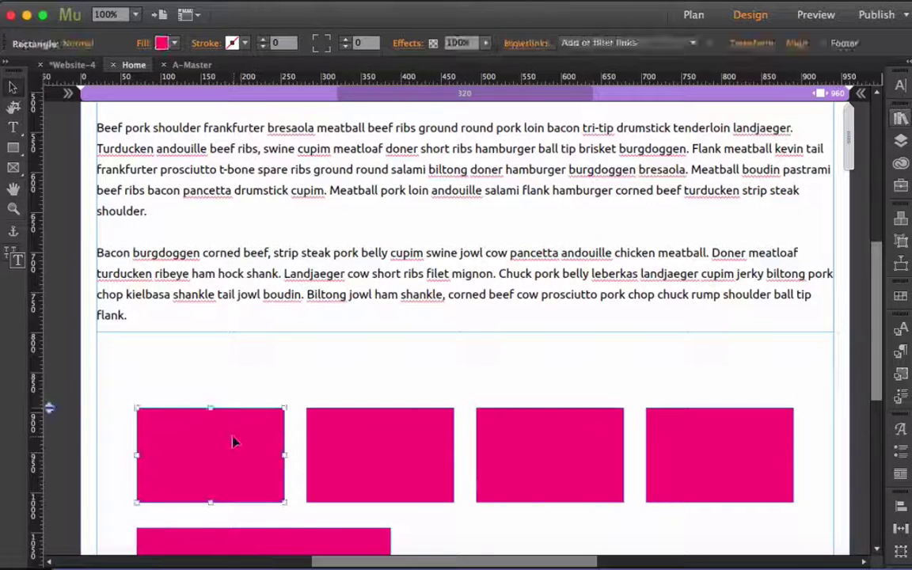
- Edit the red-2 fill swatch from pink to orange FF5400 so the rectangles turn orange
{"action": "left_click", "coordinate": [175, 46]}
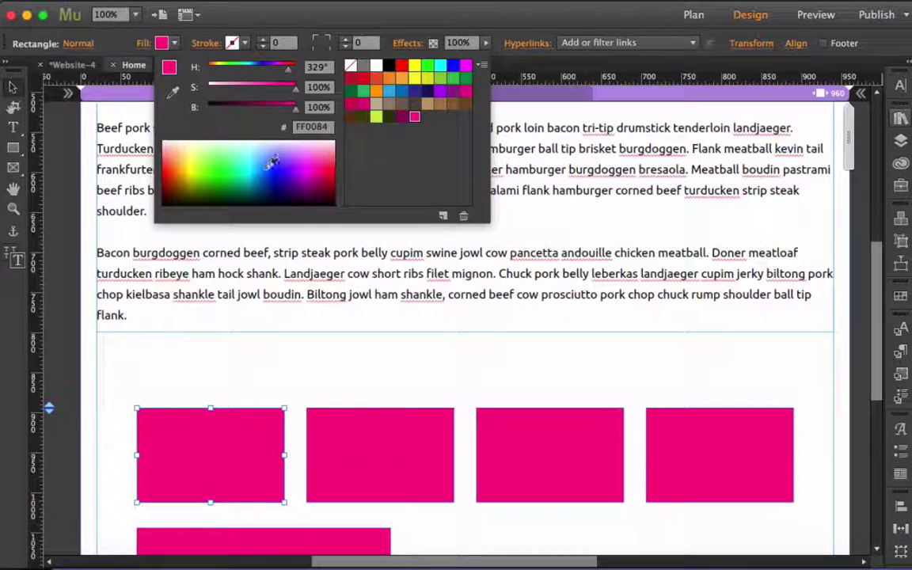
{"action": "double_click", "coordinate": [414, 117]}
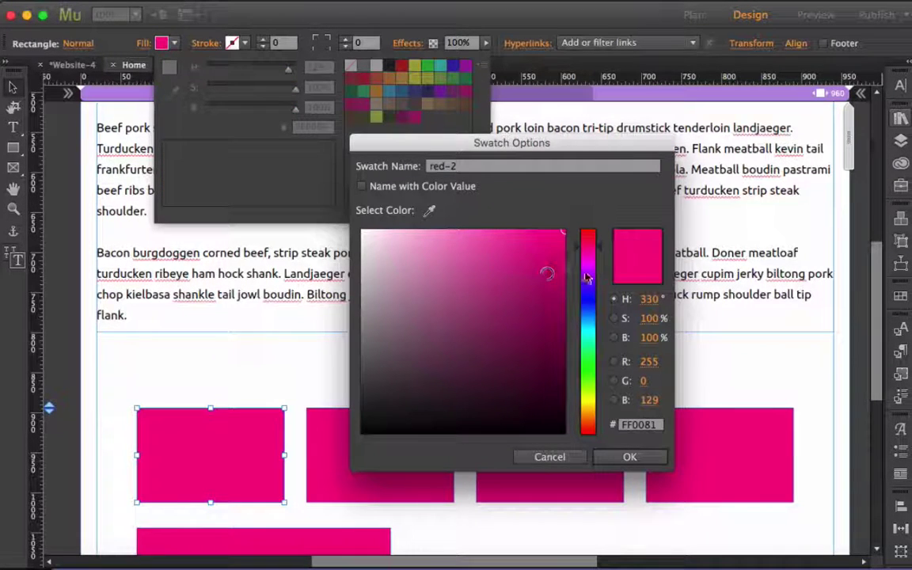
{"action": "left_click_drag", "start_coordinate": [590, 250], "coordinate": [590, 425]}
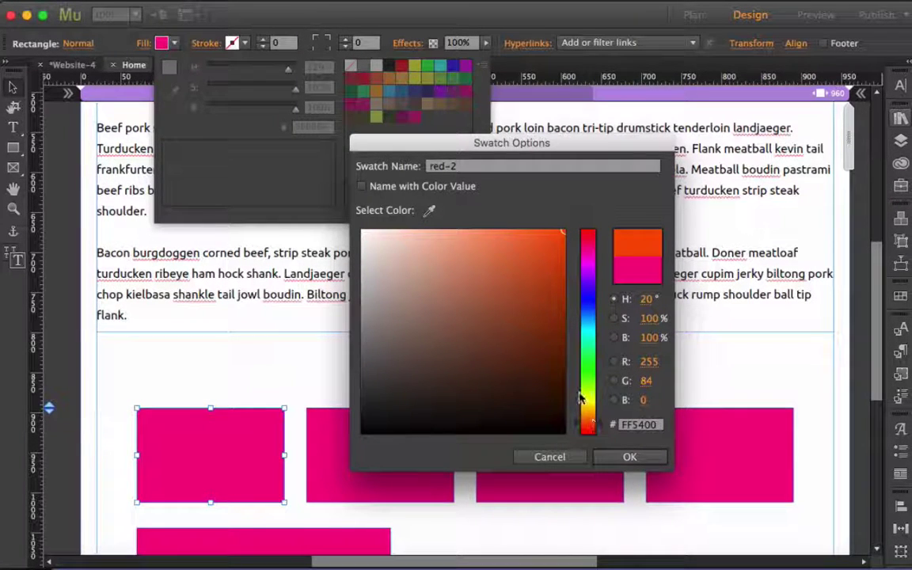
{"action": "left_click", "coordinate": [630, 457]}
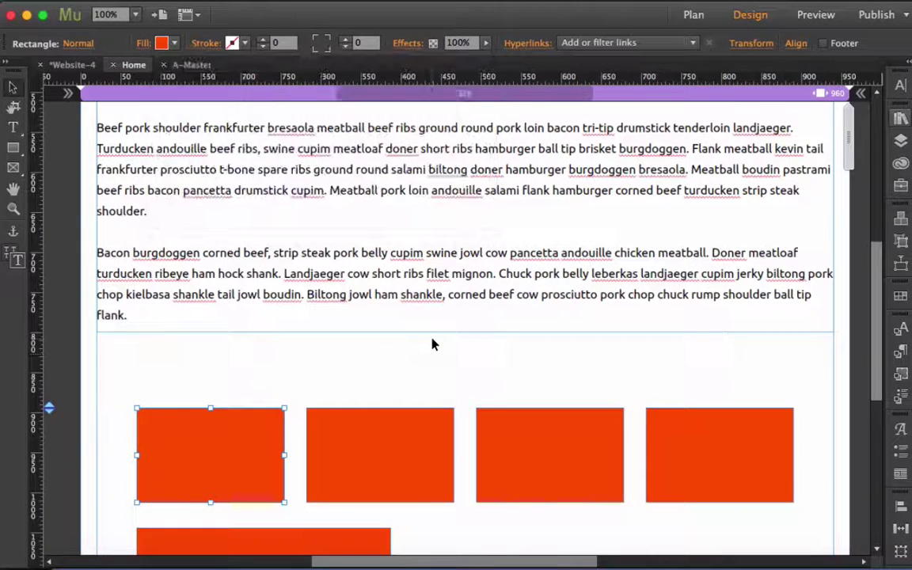
{"action": "scroll", "coordinate": [570, 443], "scroll_direction": "down", "scroll_amount": 5}
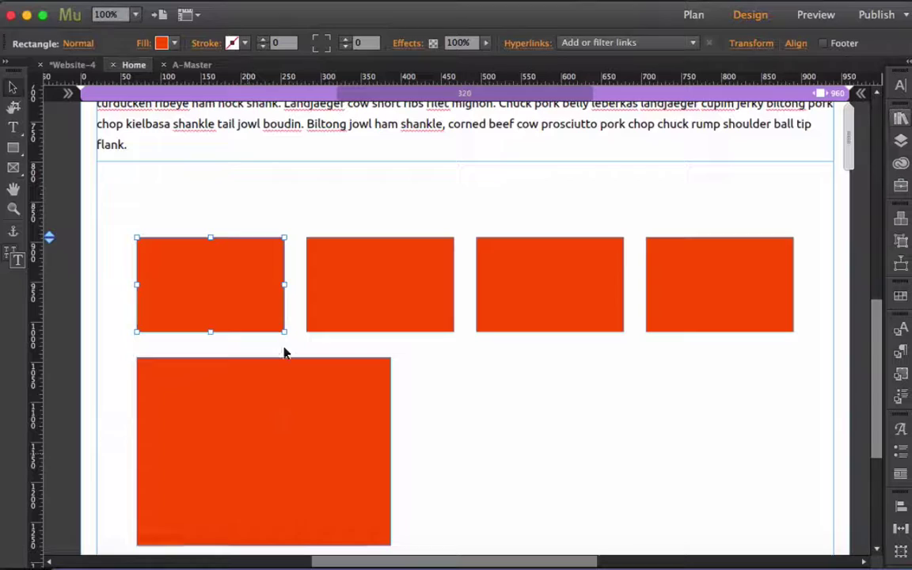
{"action": "left_click", "coordinate": [443, 387]}
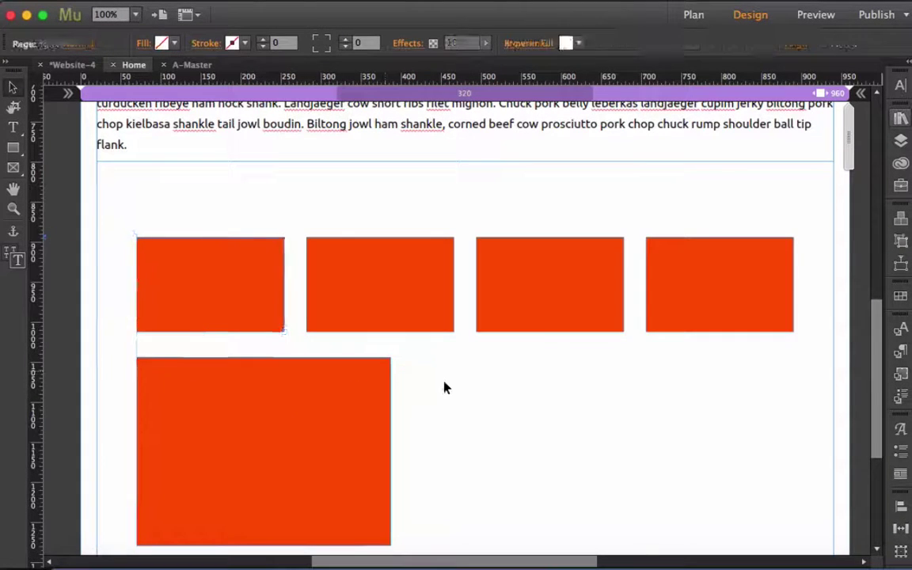
{"action": "left_click", "coordinate": [190, 261]}
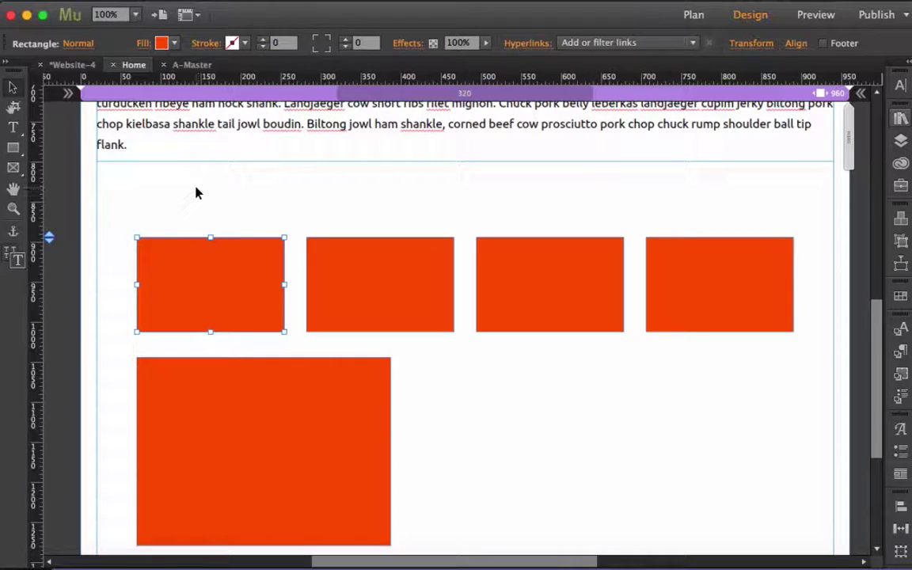
{"action": "left_click", "coordinate": [193, 67]}
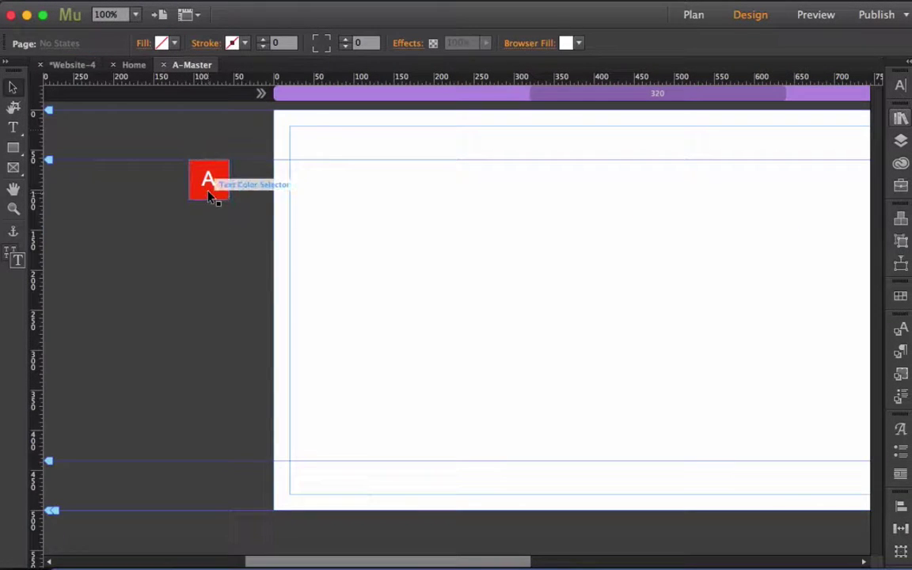
{"action": "left_click", "coordinate": [208, 181]}
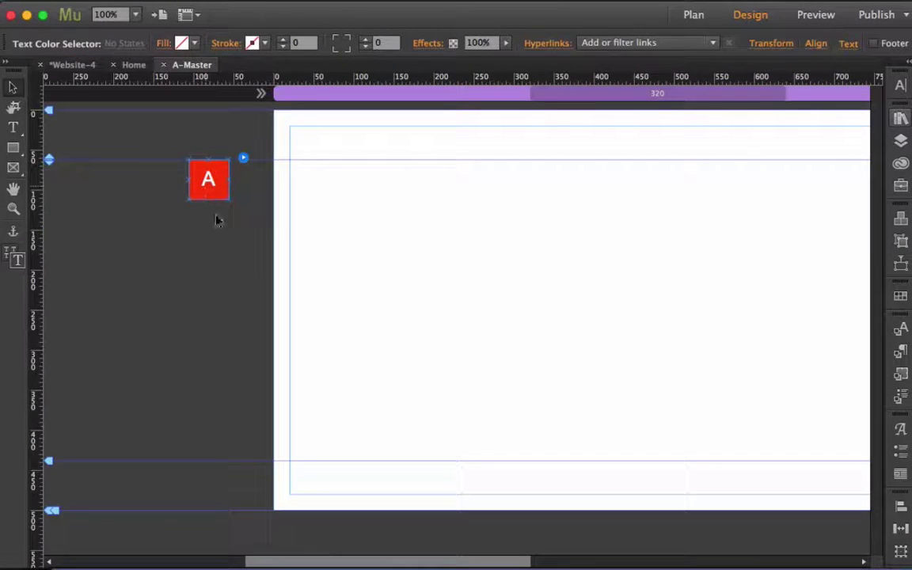
{"action": "left_click", "coordinate": [243, 157]}
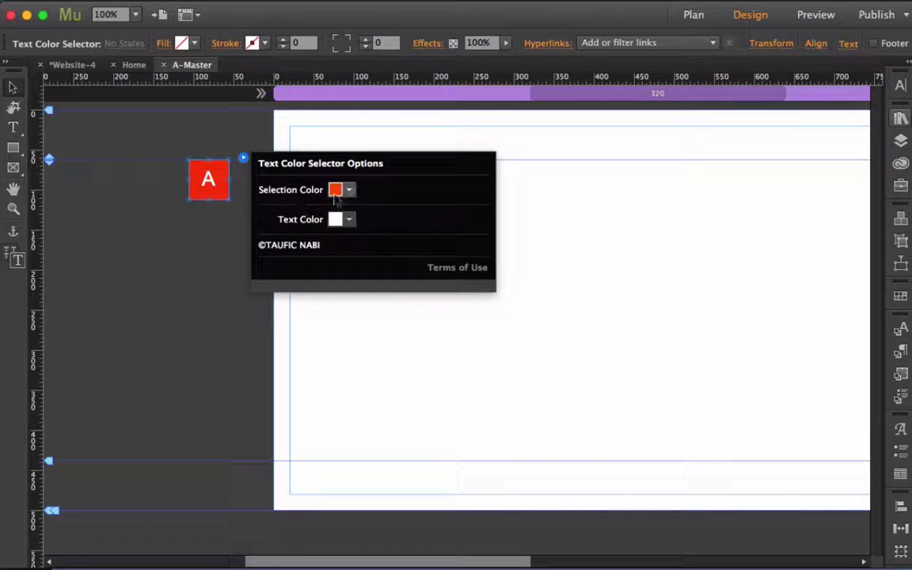
{"action": "left_click", "coordinate": [123, 231]}
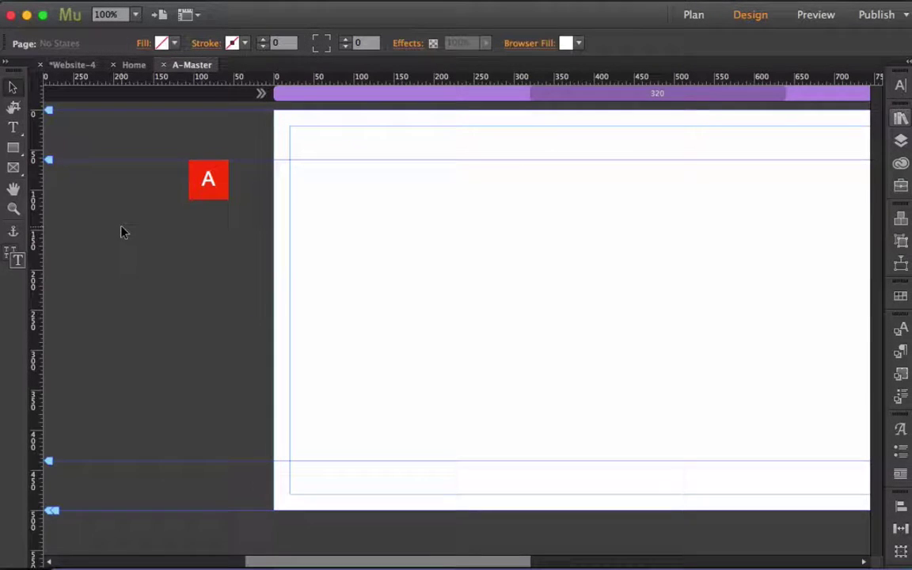
{"action": "left_click", "coordinate": [134, 65]}
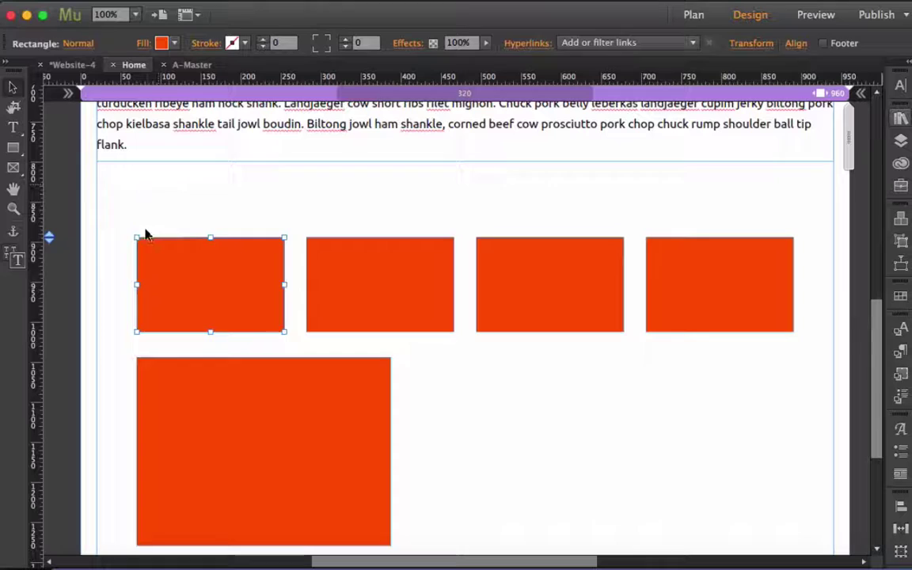
{"action": "left_click", "coordinate": [120, 223]}
- Preview the site in Chrome and select paragraph text to check its highlight colour
{"action": "key", "text": "super+shift+e"}
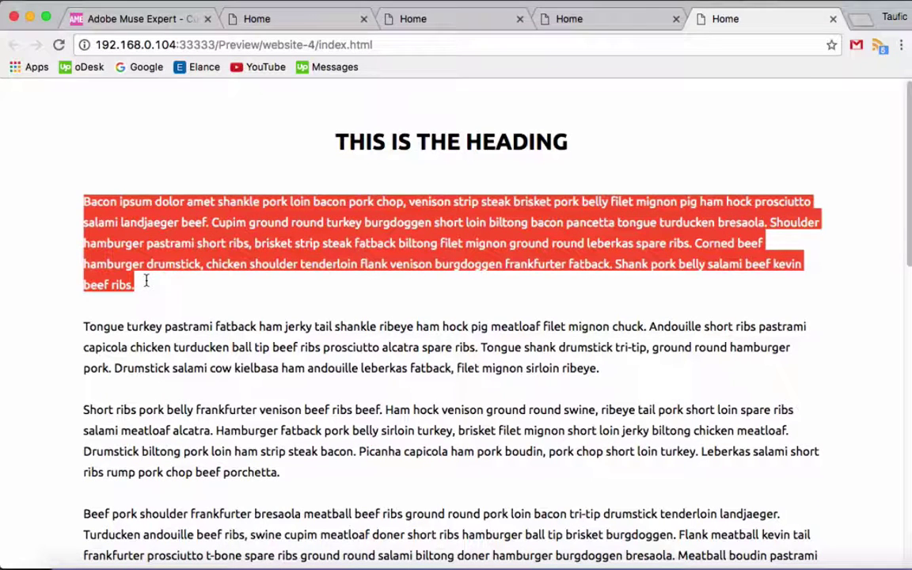
{"action": "left_click", "coordinate": [146, 281]}
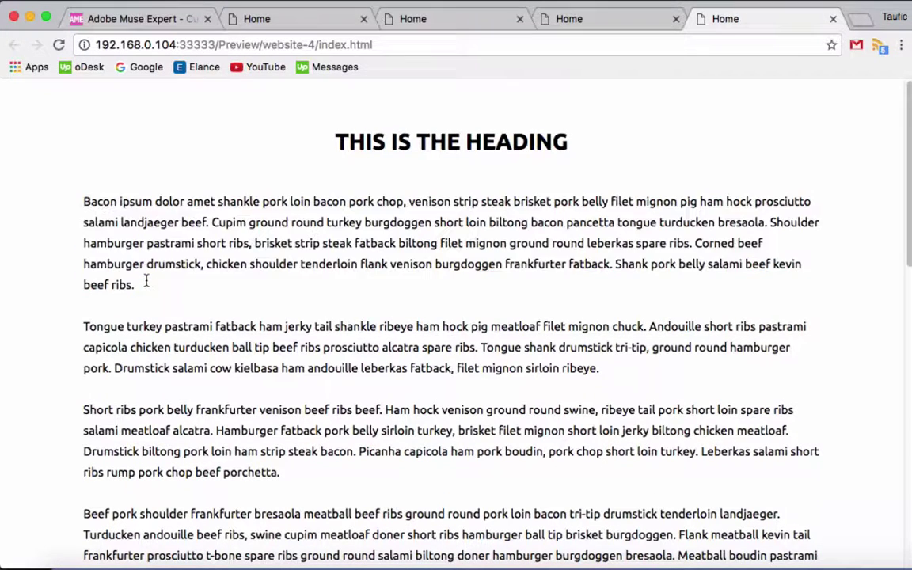
{"action": "left_click_drag", "start_coordinate": [127, 326], "coordinate": [300, 413]}
{"action": "left_click", "coordinate": [300, 413]}
{"action": "left_click_drag", "start_coordinate": [89, 190], "coordinate": [272, 452]}
- Compare highlights: earlier preview tabs show purple and pink, the newest shows orange-red
{"action": "left_click", "coordinate": [580, 21]}
{"action": "left_click_drag", "start_coordinate": [339, 201], "coordinate": [407, 295]}
{"action": "left_click", "coordinate": [459, 21]}
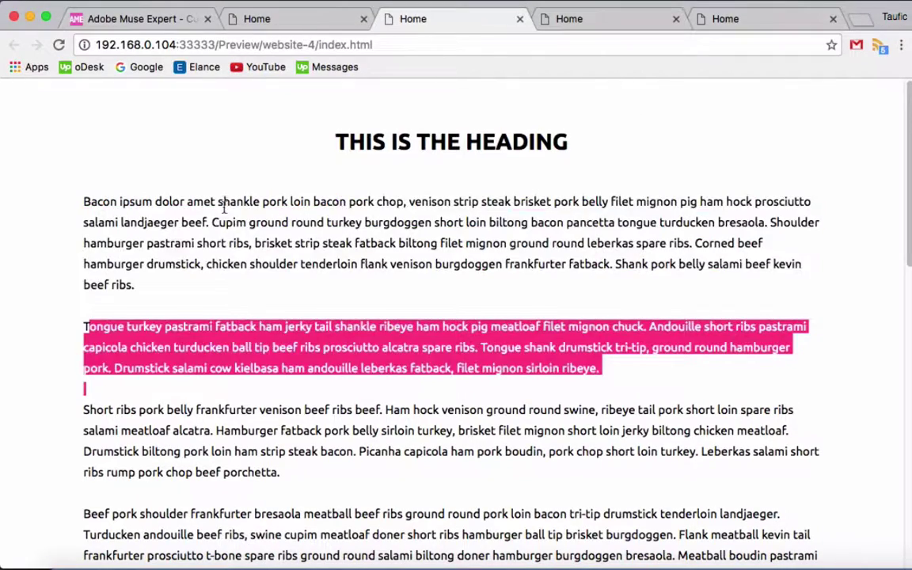
{"action": "left_click_drag", "start_coordinate": [223, 201], "coordinate": [136, 286]}
{"action": "left_click", "coordinate": [762, 19]}
{"action": "left_click_drag", "start_coordinate": [190, 201], "coordinate": [305, 269]}
{"action": "left_click", "coordinate": [305, 278]}
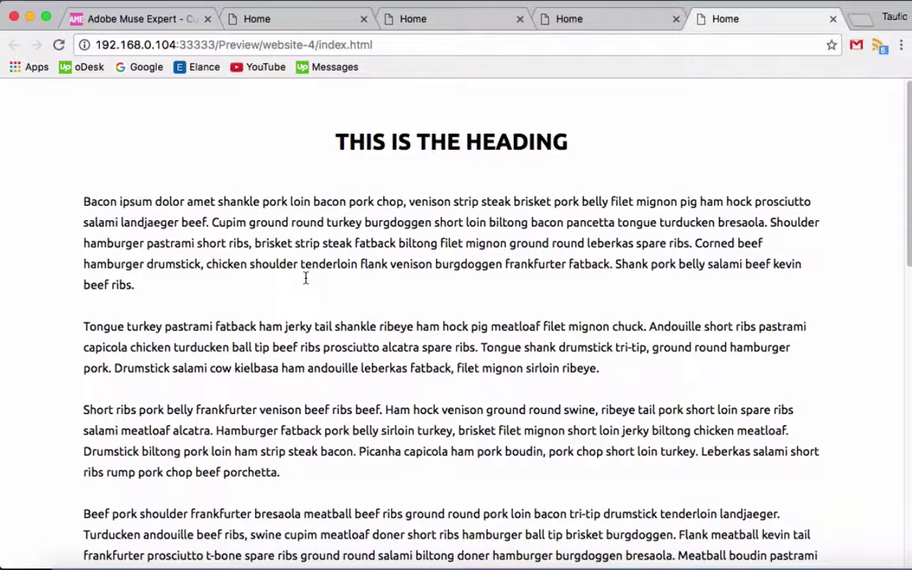
{"action": "left_click_drag", "start_coordinate": [142, 285], "coordinate": [82, 196]}
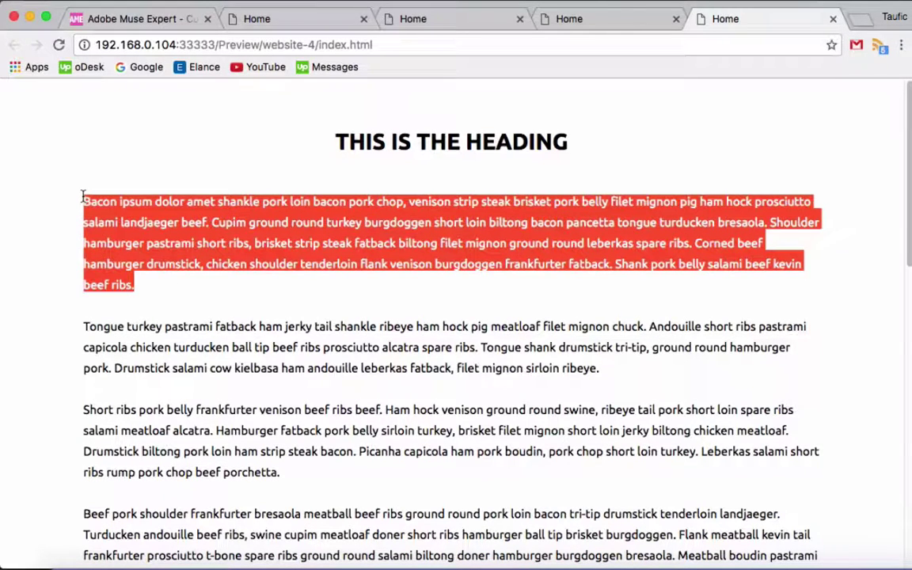
{"action": "left_click", "coordinate": [82, 197]}
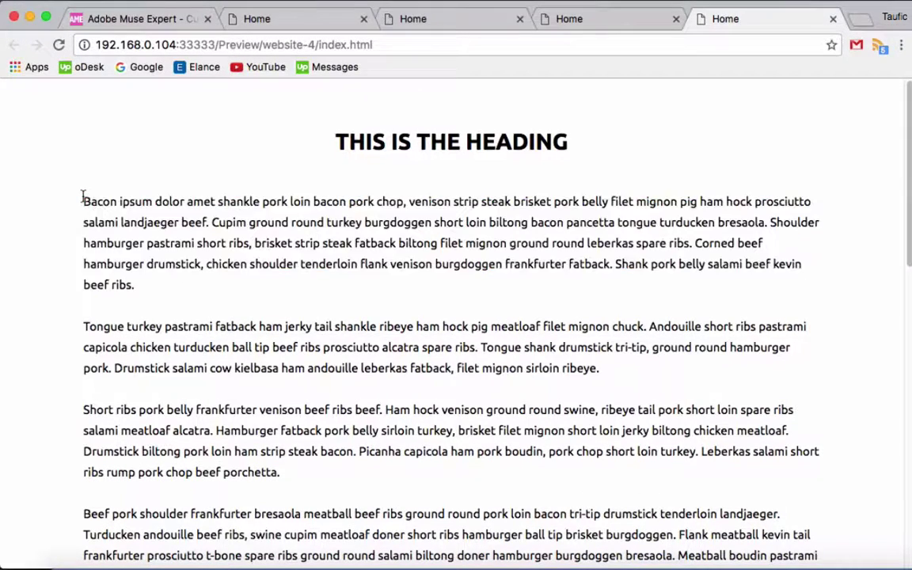